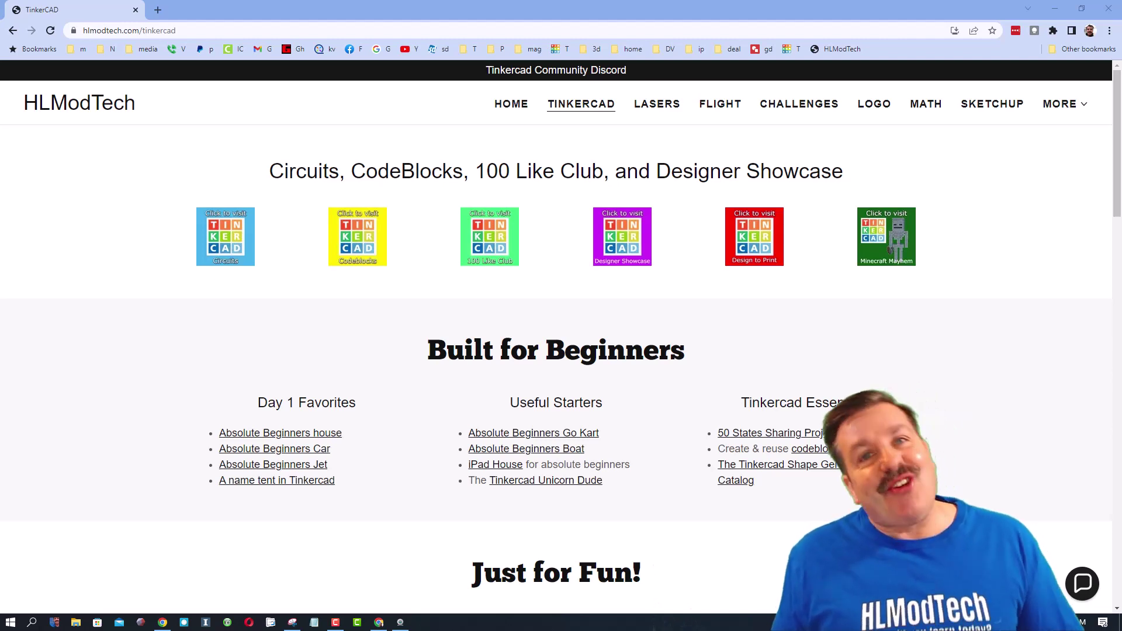
Rotate the yellow light beam around the lighthouse so it points out from the opposite side of the tower.
left_click(247, 241)
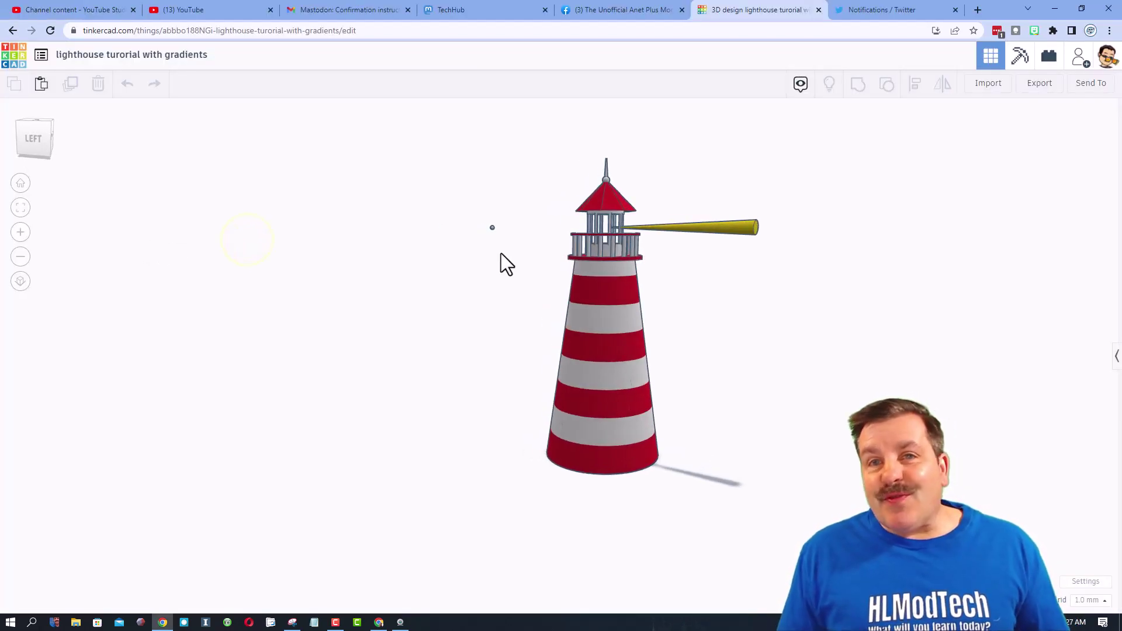
left_click(856, 253)
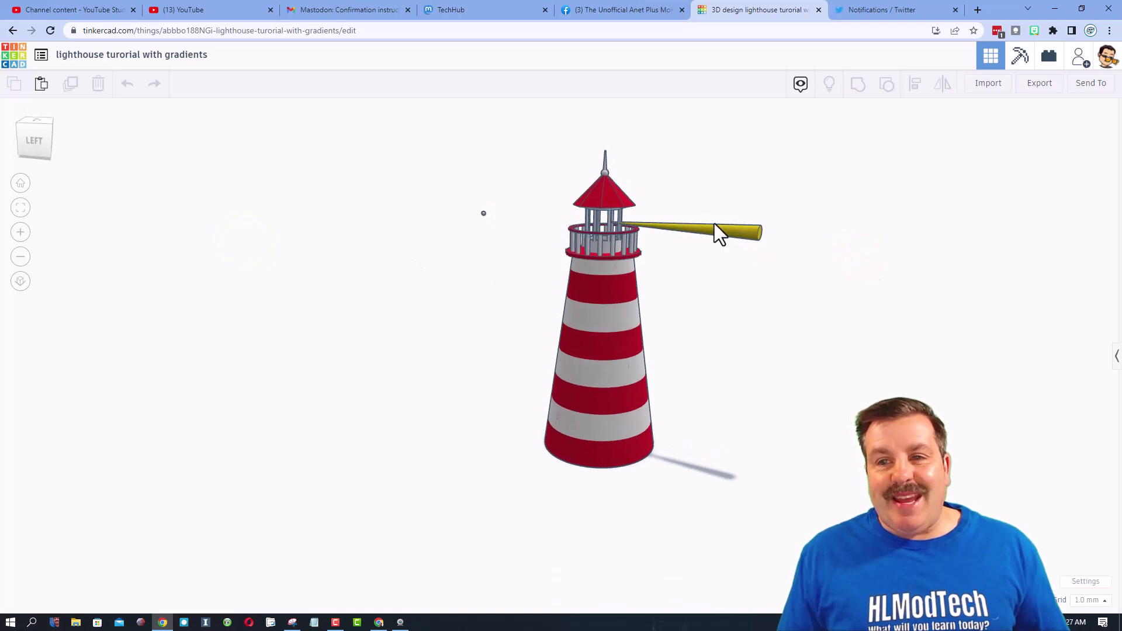
left_click(702, 234)
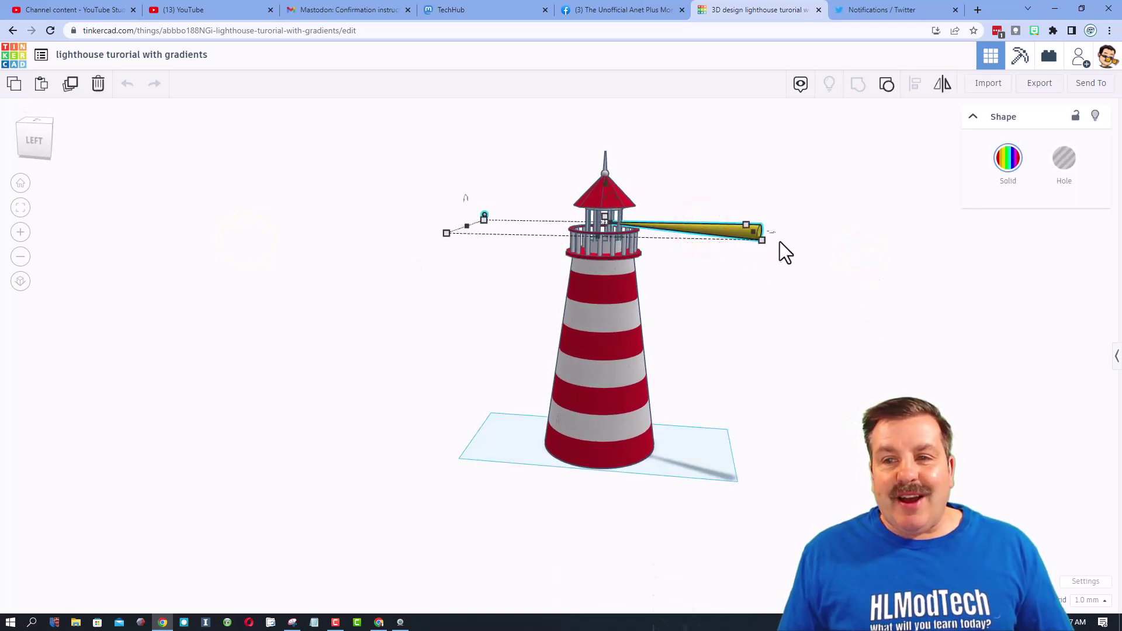
left_click_drag(774, 233, 508, 299)
left_click(431, 391)
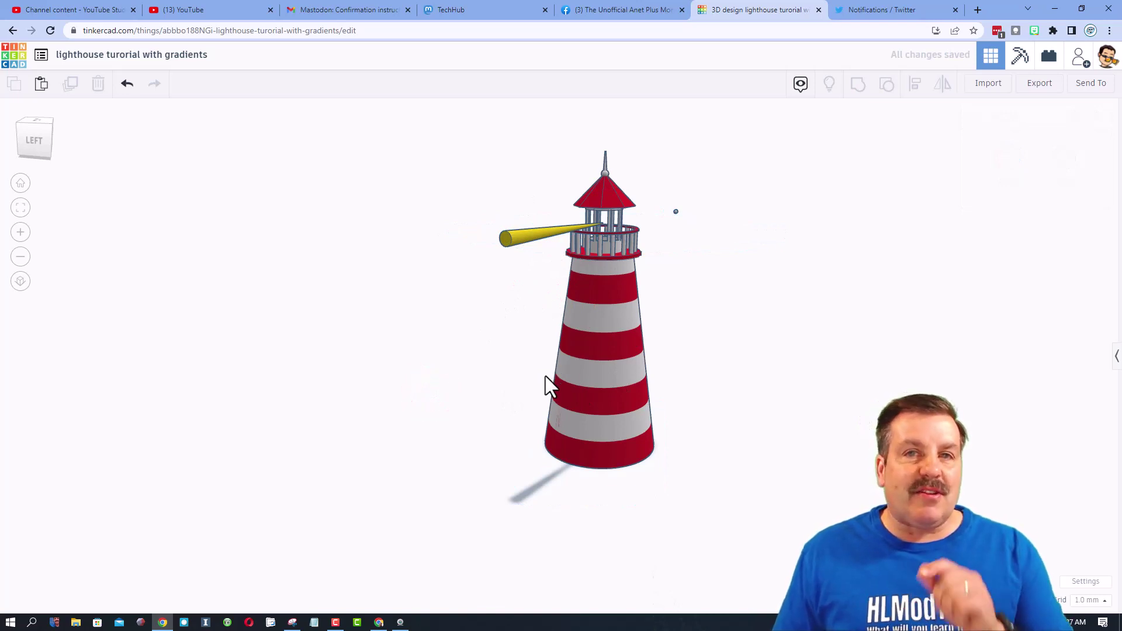
Return to the designs dashboard, duplicate the "lighthouse turorial with gradients" design, and show the whole lighthouse in the copy.
left_click(17, 59)
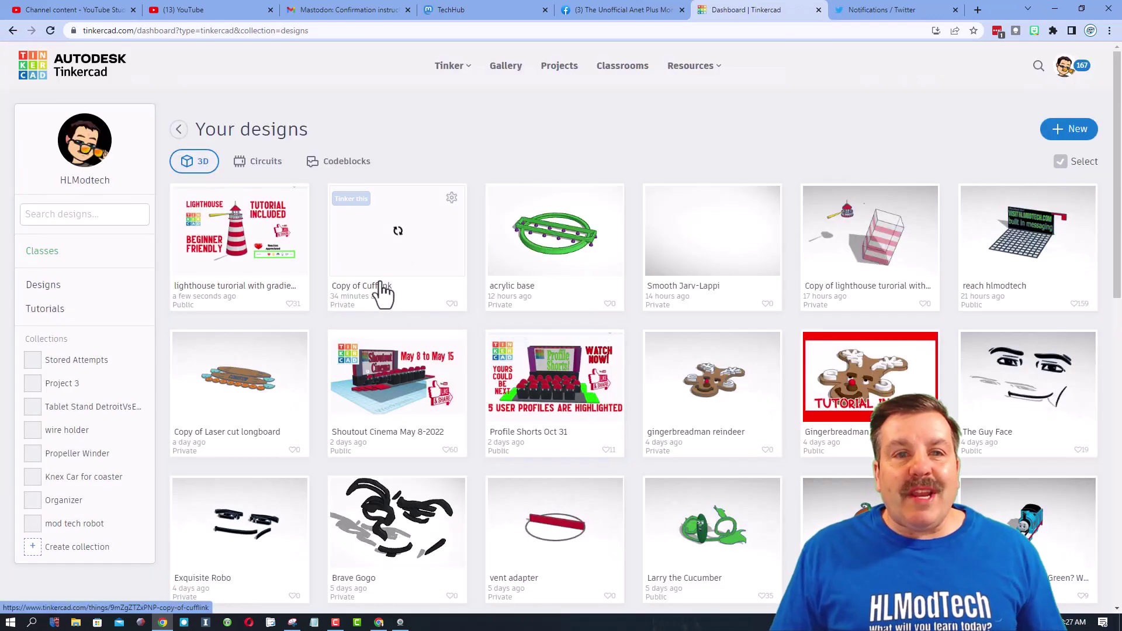
left_click(294, 200)
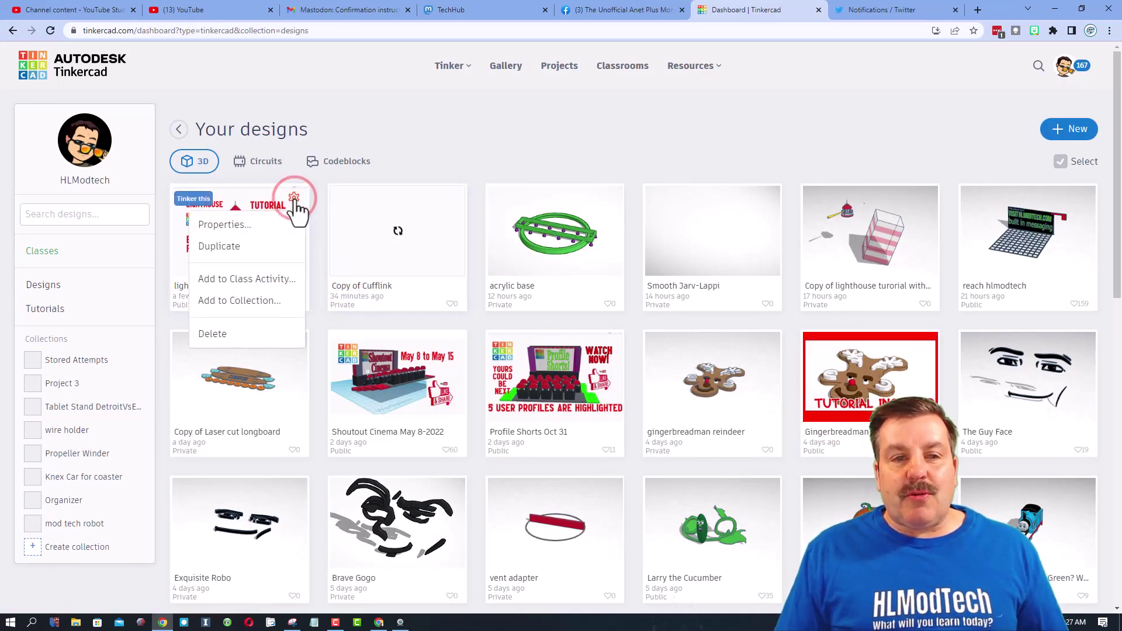
left_click(242, 248)
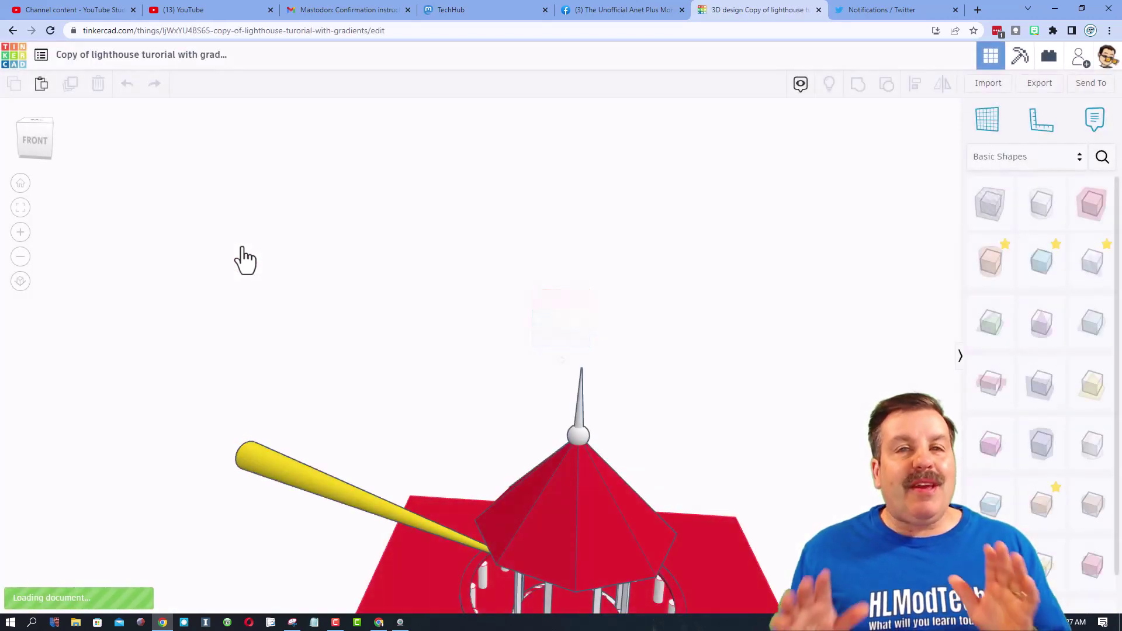
left_click(21, 186)
right_click_drag(86, 300, 255, 302)
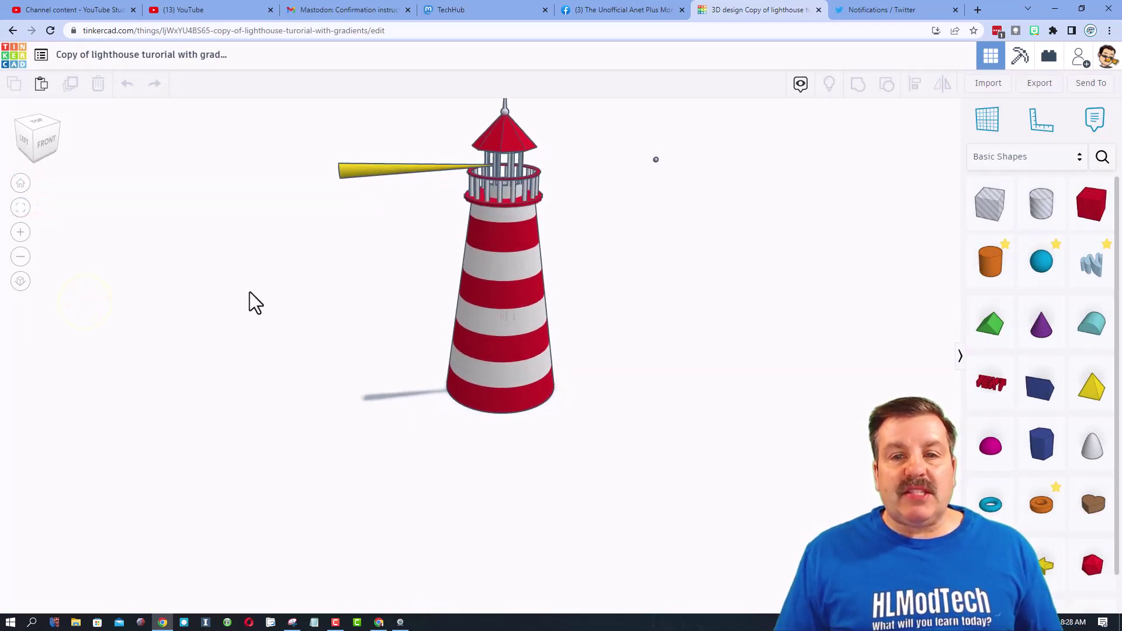
Duplicate the red and white striped tower body and move the copy along the workplane, clear of the original lighthouse.
left_click(498, 348)
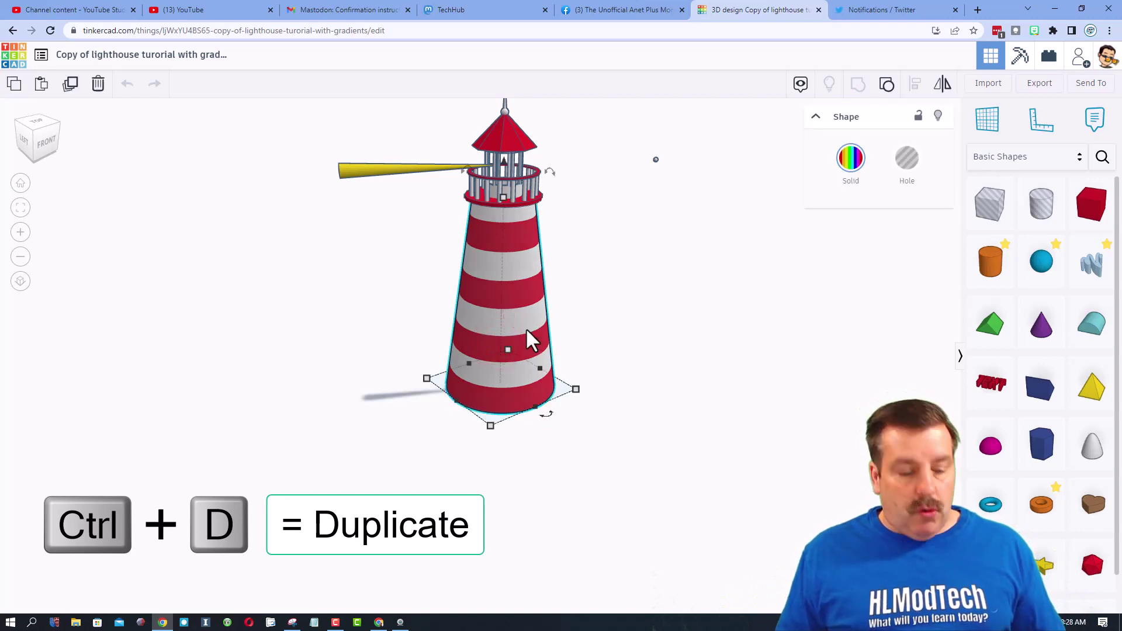
key("ctrl+d")
key("Right")
key("Right")
key("Right")
key("Right")
key("Right")
key("Right")
key("Right")
key("Right")
key("Right")
key("Right")
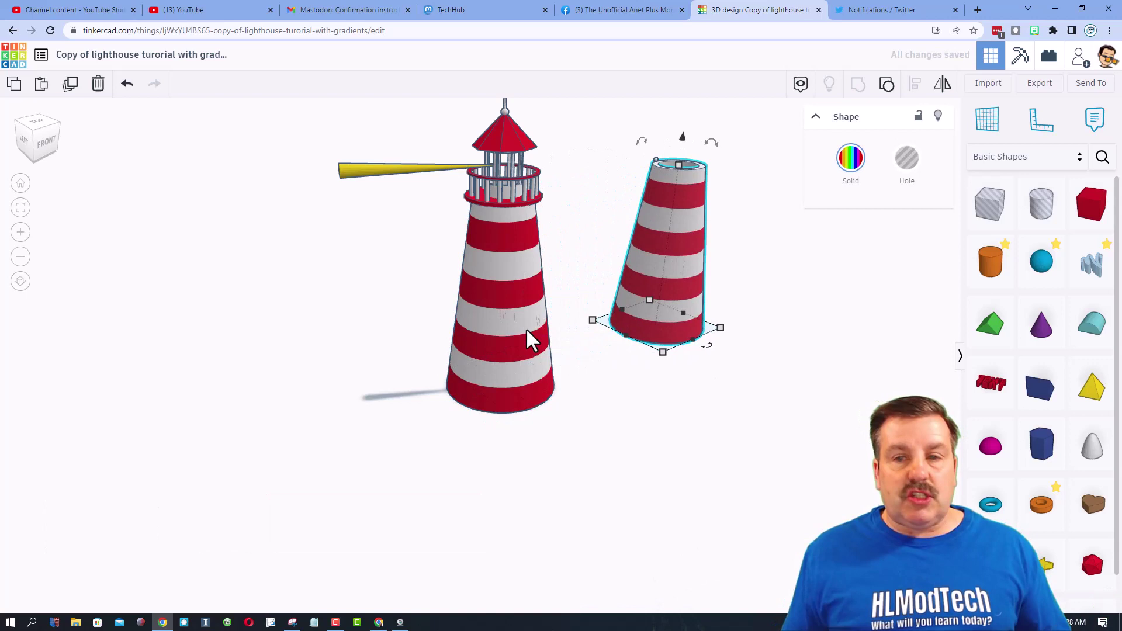
Ungroup the copied tower and pull its tapered hole shape about 25 mm by 72 mm away from the striped box.
left_click(753, 294)
left_click(703, 284)
left_click(888, 83)
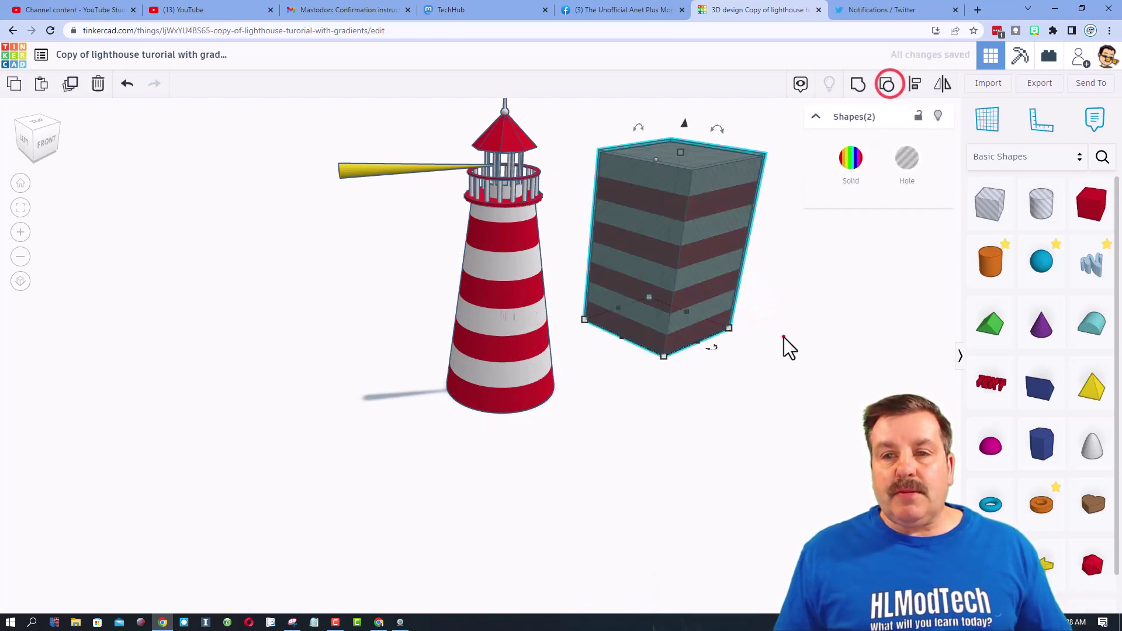
right_click_drag(781, 336, 732, 311)
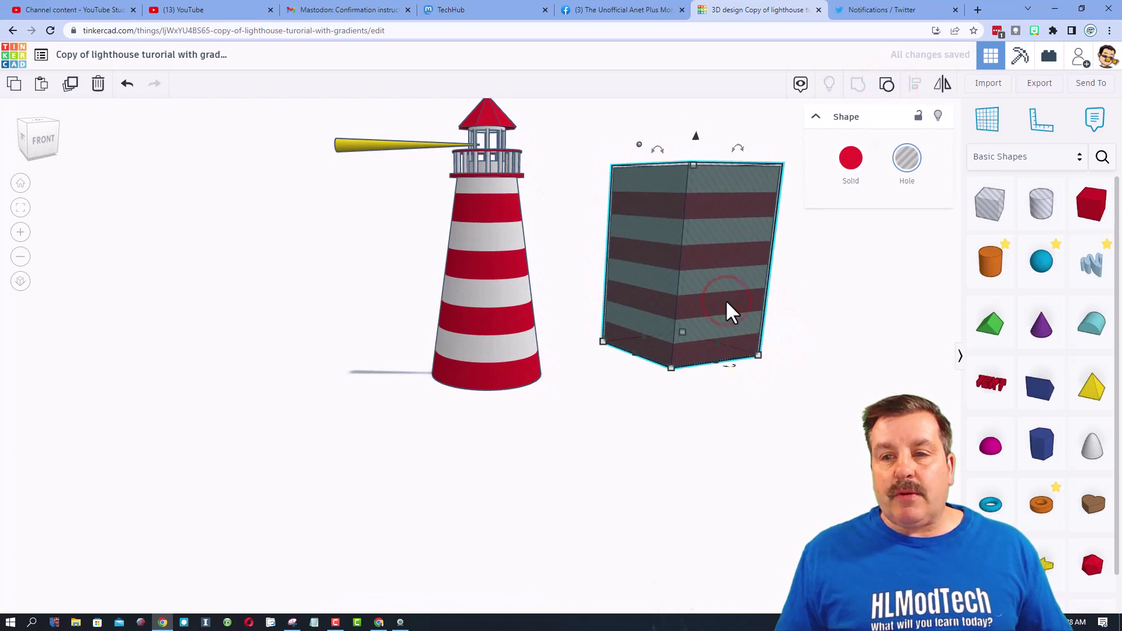
key("ctrl+shift+g")
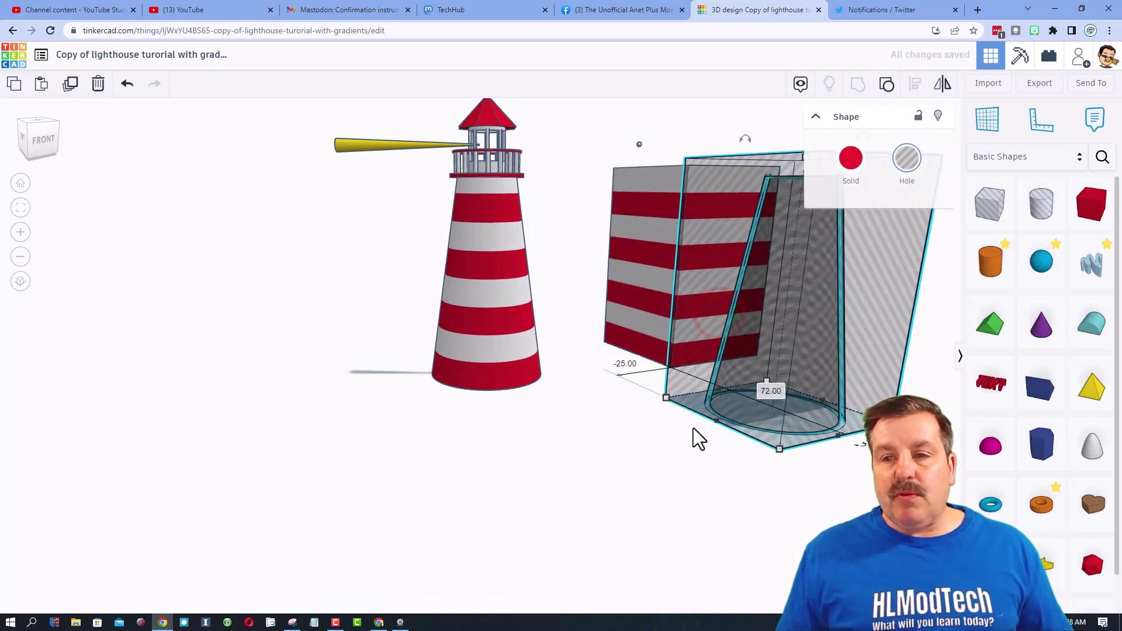
scroll(691, 449, "down", 1)
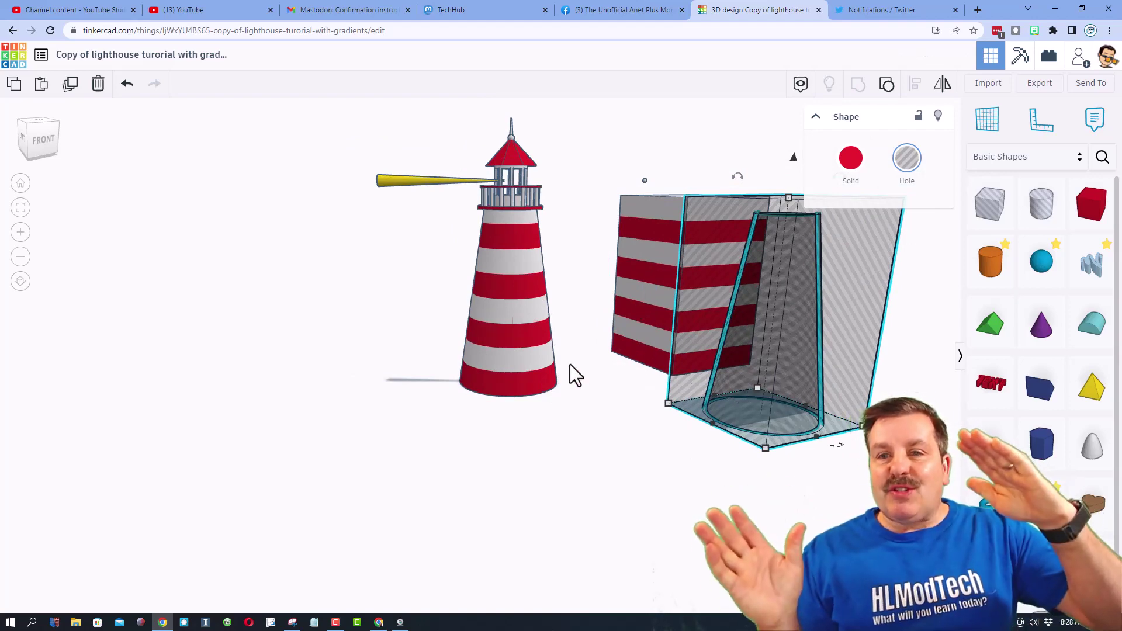
scroll(545, 342, "down", 1)
Tilt the striped box by 22.5° so its stripes run diagonally.
right_click_drag(672, 322, 668, 244)
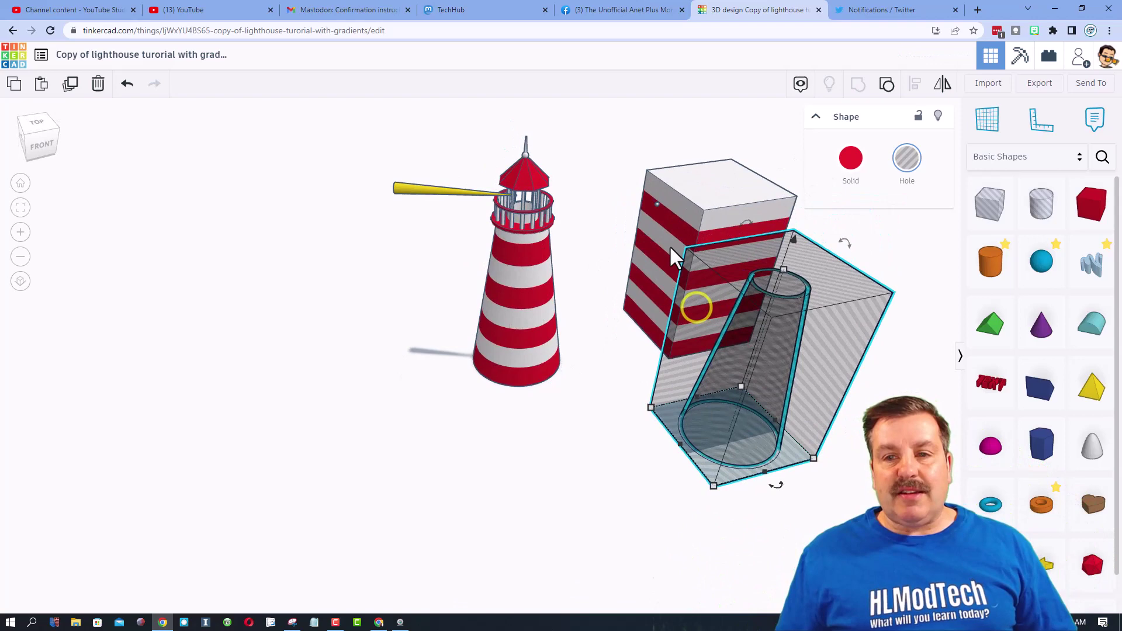
left_click(683, 190)
left_click_drag(694, 148, 716, 154)
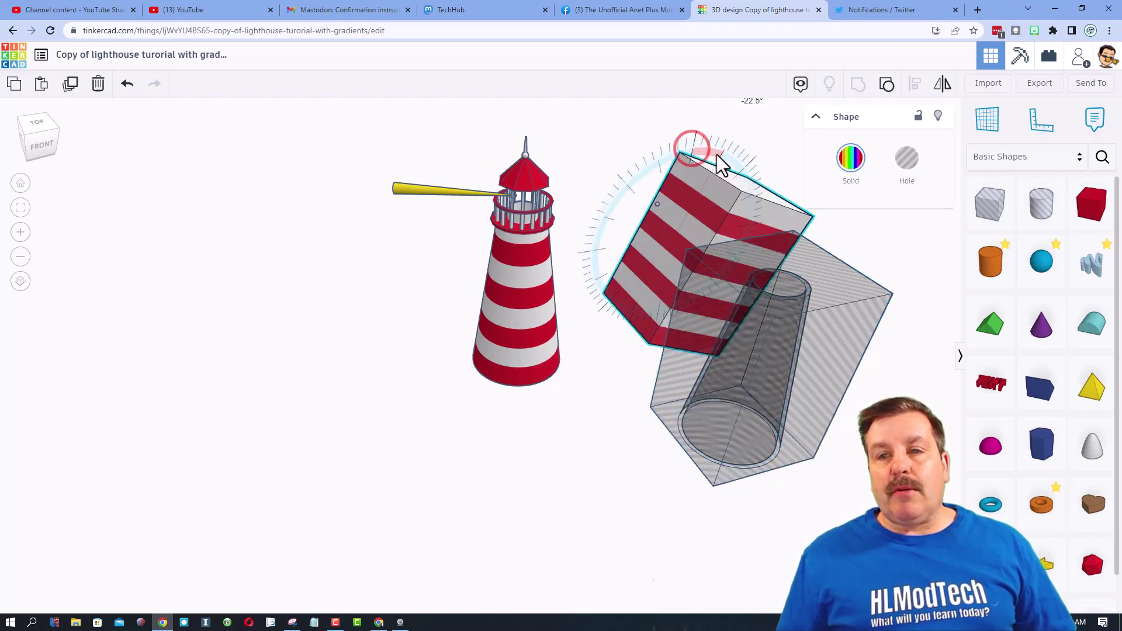
right_click_drag(699, 183, 650, 292)
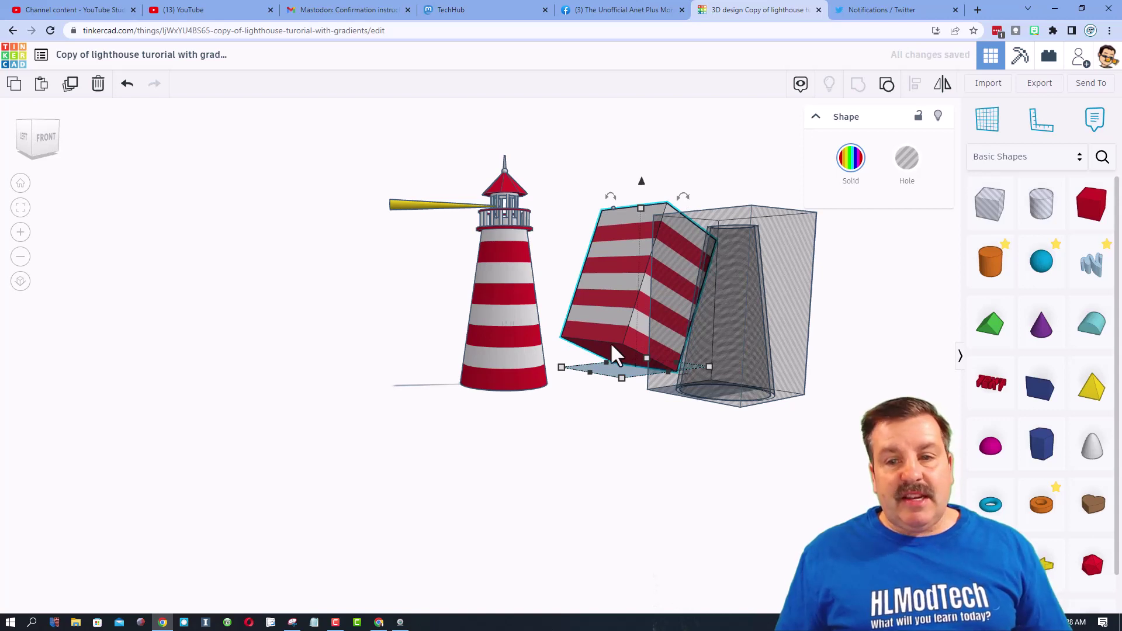
right_click_drag(601, 378, 621, 421)
left_click(602, 394)
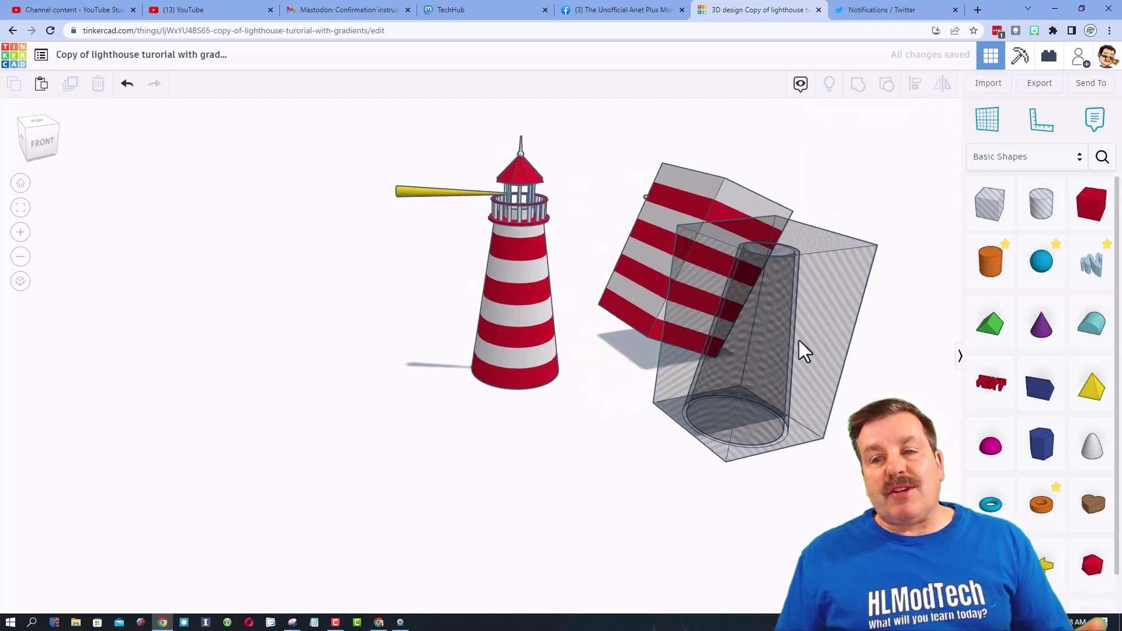
Turn on the workplane grid and shift the tapered hole group by about 12 mm and 8 mm.
left_click(810, 383)
scroll(642, 380, "down", 2)
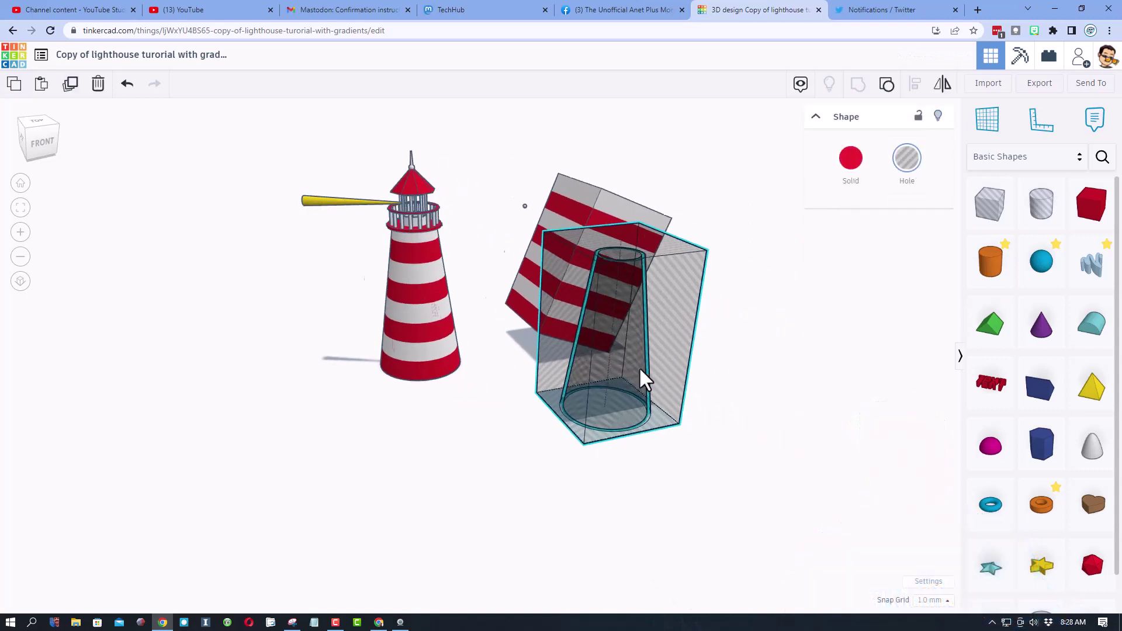
right_click_drag(681, 378, 660, 400)
left_click(662, 391)
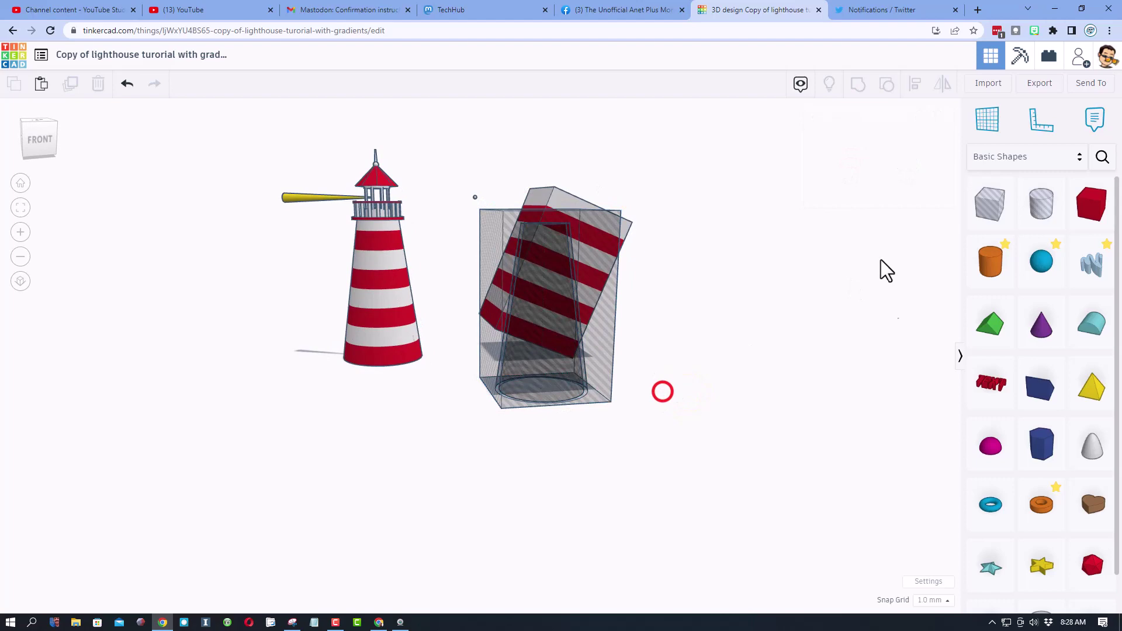
left_click(928, 581)
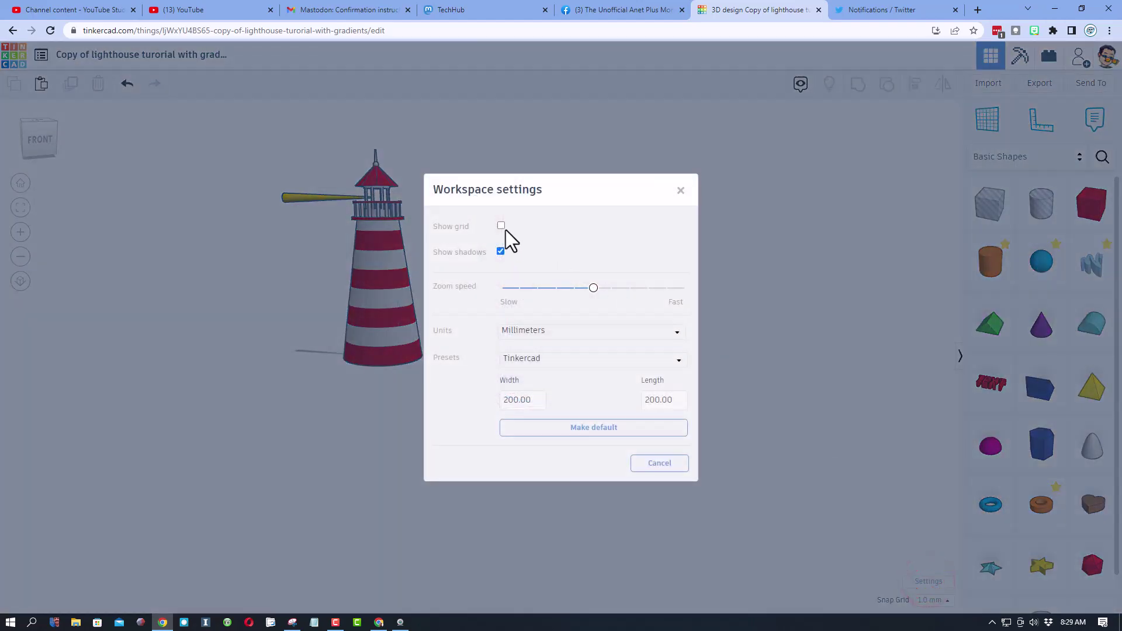
left_click(680, 190)
right_click_drag(531, 409, 551, 421)
mouse_move(538, 402)
left_mouse_down()
mouse_move(478, 393)
mouse_move(517, 401)
left_mouse_up()
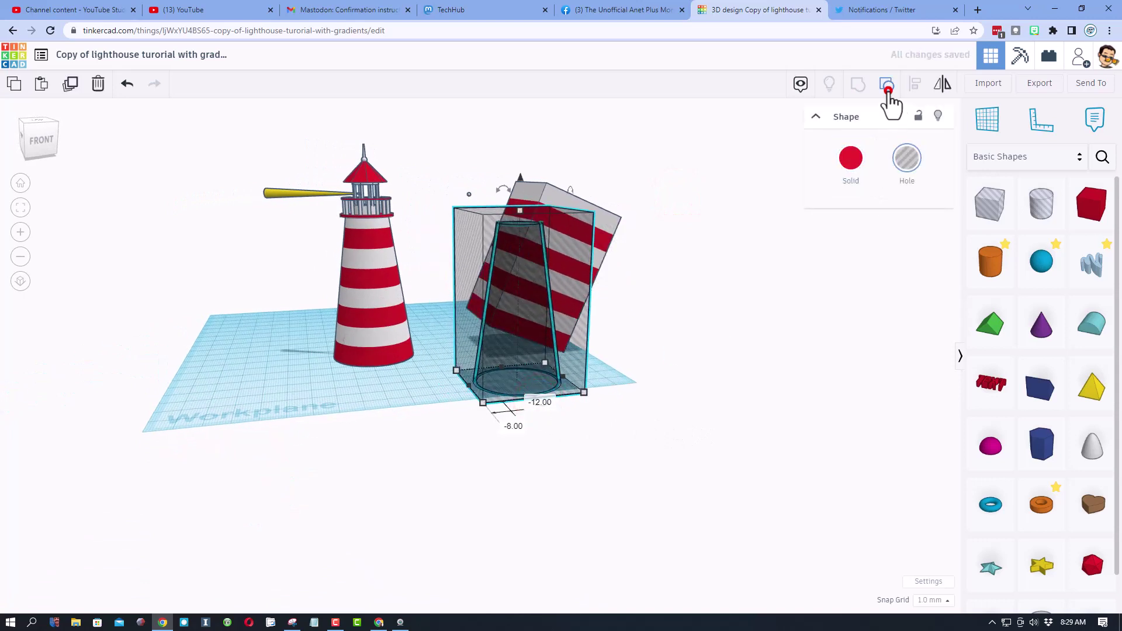
Ungroup the tapered hole group and turn its outer box into a transparent red solid.
left_click(887, 89)
left_click(691, 360)
left_click(555, 326)
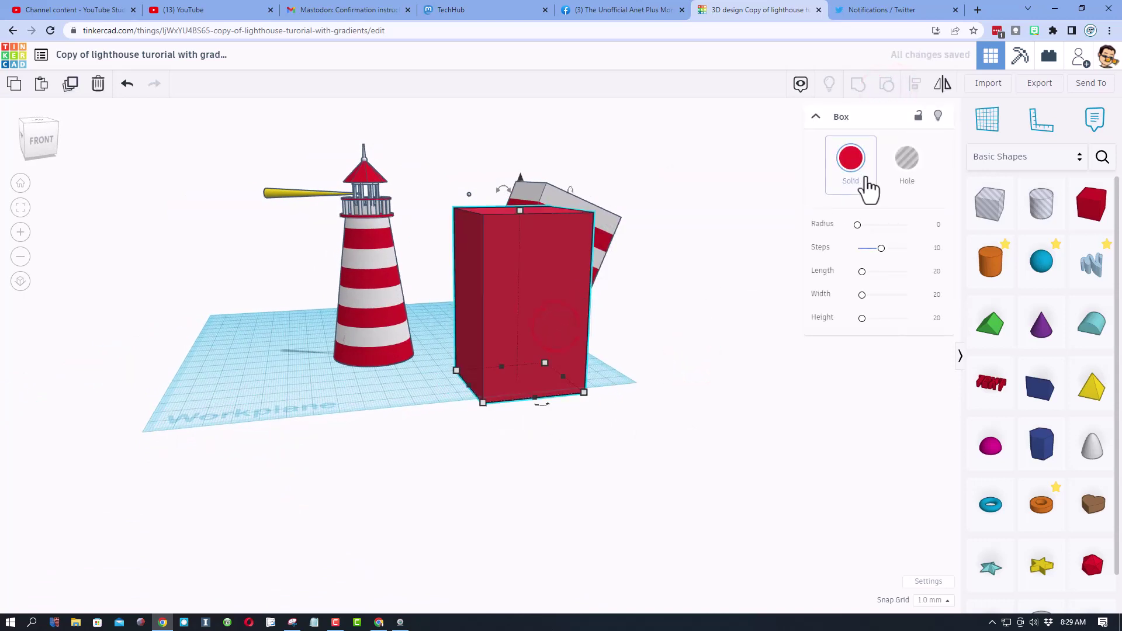
right_click_drag(690, 274, 595, 197)
right_click_drag(678, 353, 506, 240)
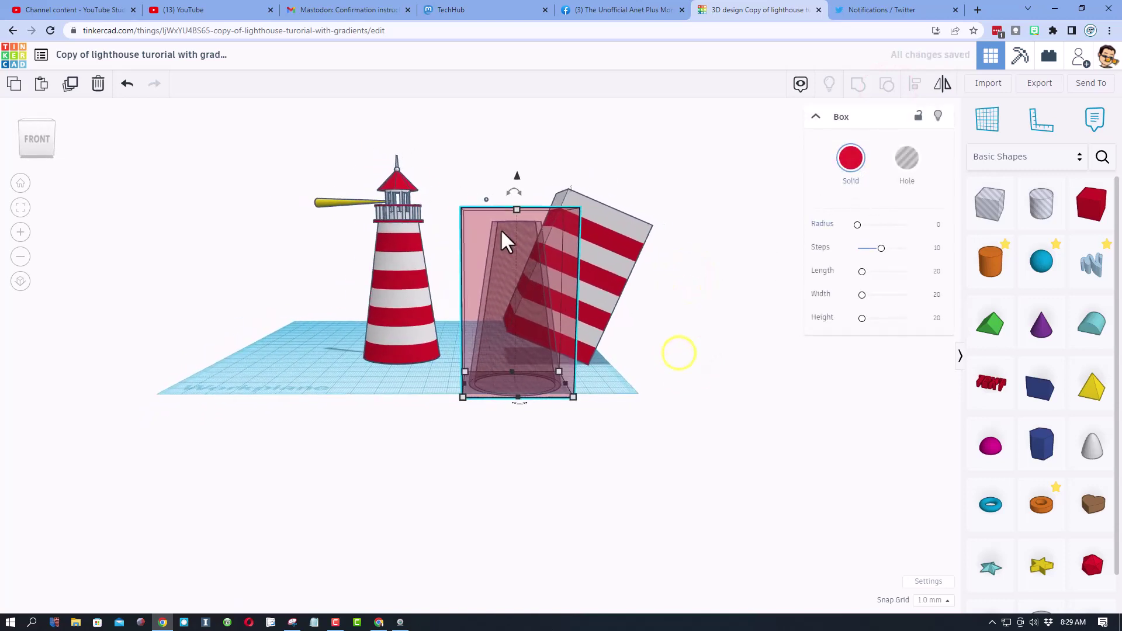
Stretch the transparent box to about 96 mm high and widen it in both horizontal directions around the tapered hole.
left_click_drag(518, 211, 520, 188)
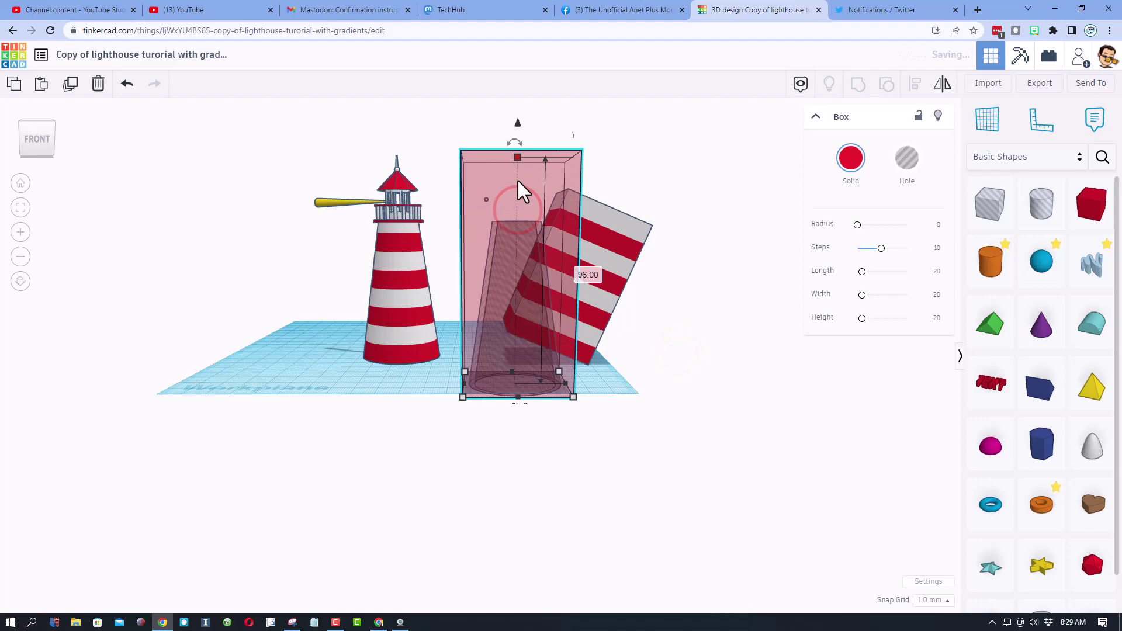
right_click_drag(541, 282, 472, 393)
left_click_drag(470, 390, 438, 396)
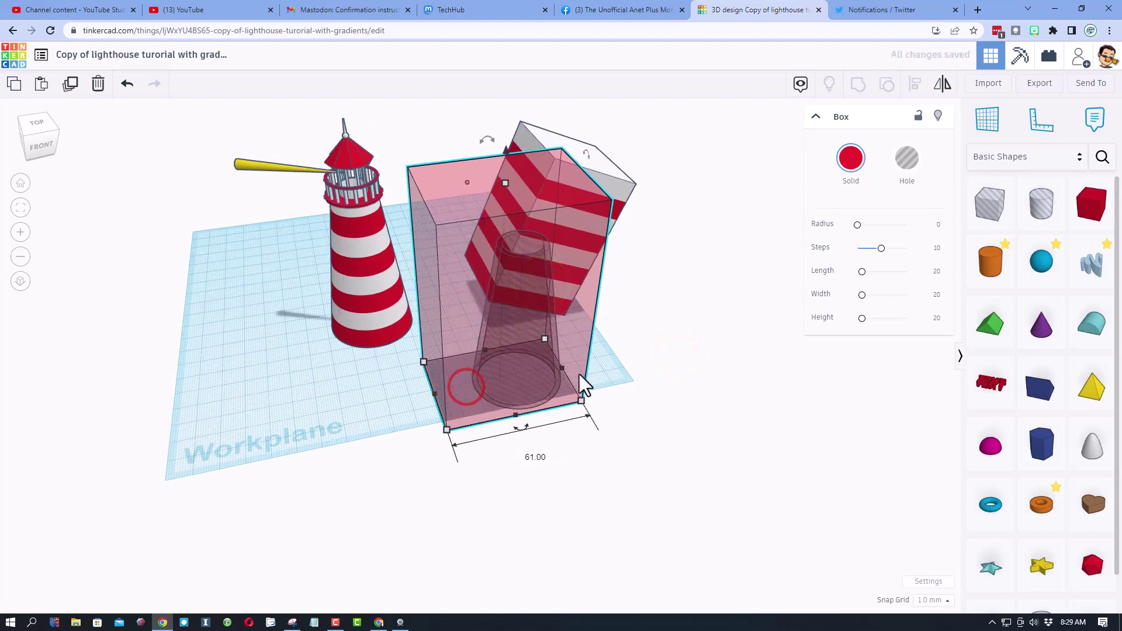
right_click_drag(533, 465, 558, 382)
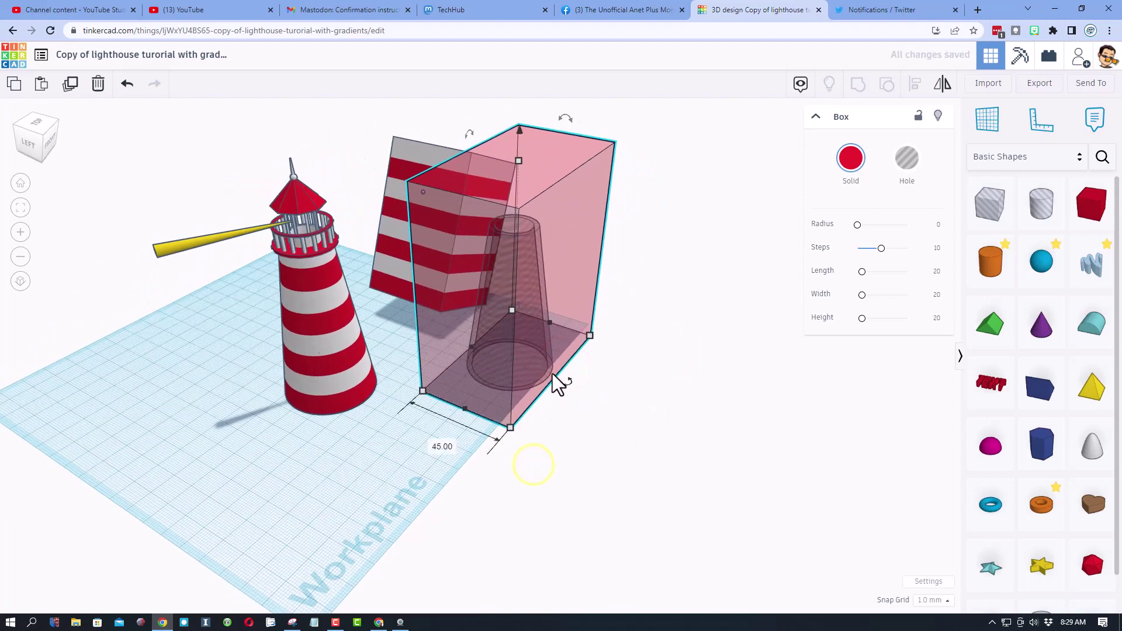
left_click_drag(554, 378, 591, 392)
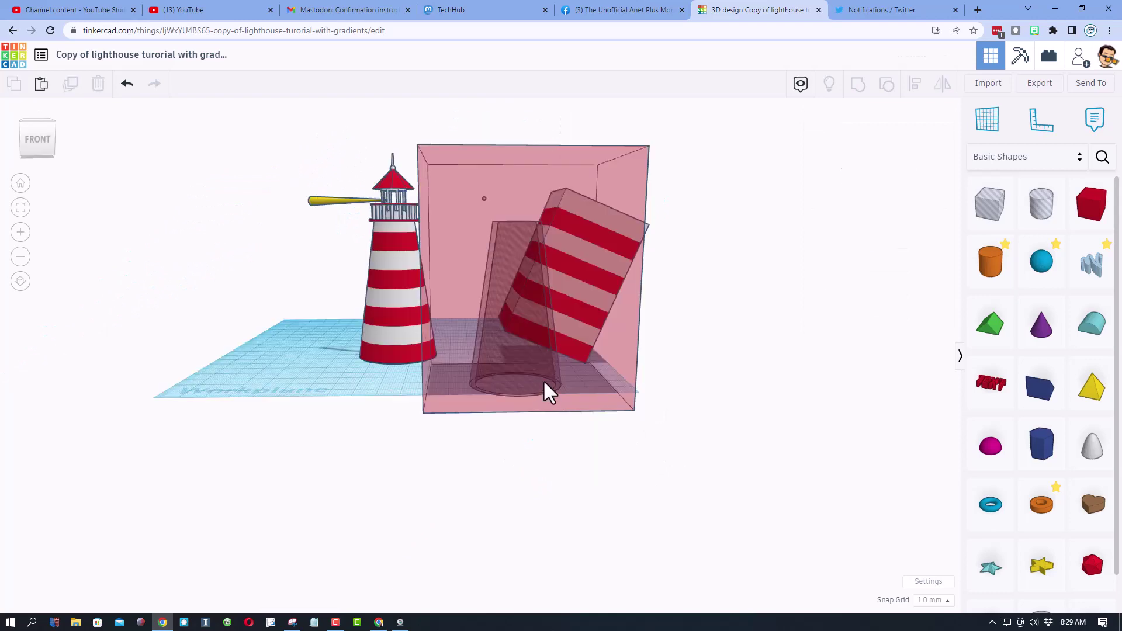
Select the transparent box together with the tapered hole and align their centers horizontally and vertically.
right_click_drag(505, 432, 688, 366)
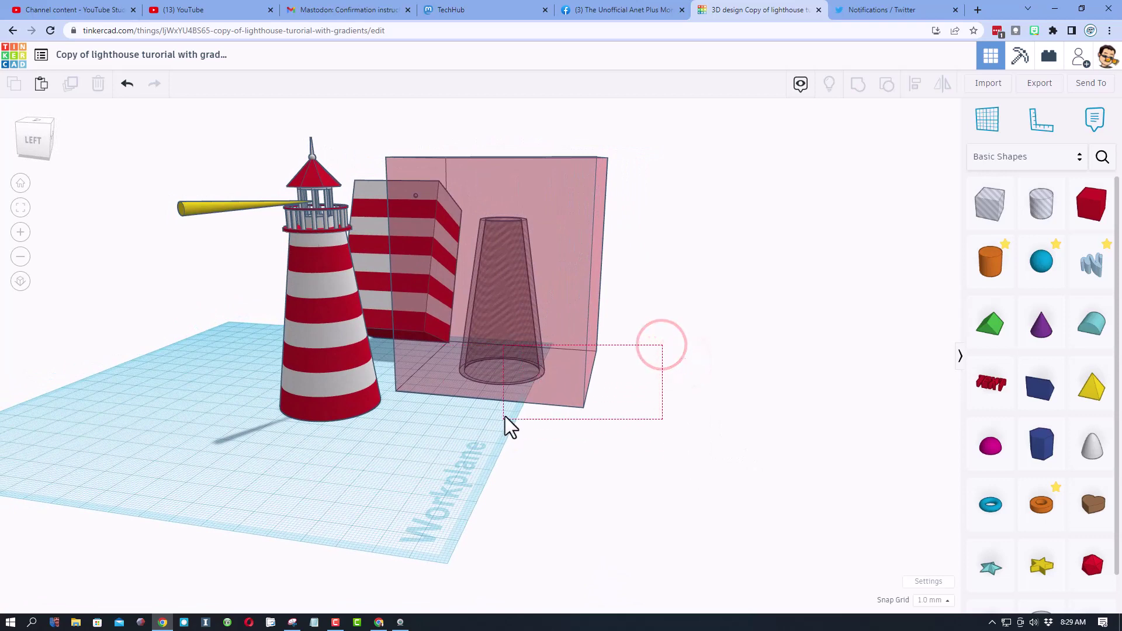
left_click_drag(662, 345, 506, 419)
left_click(916, 84)
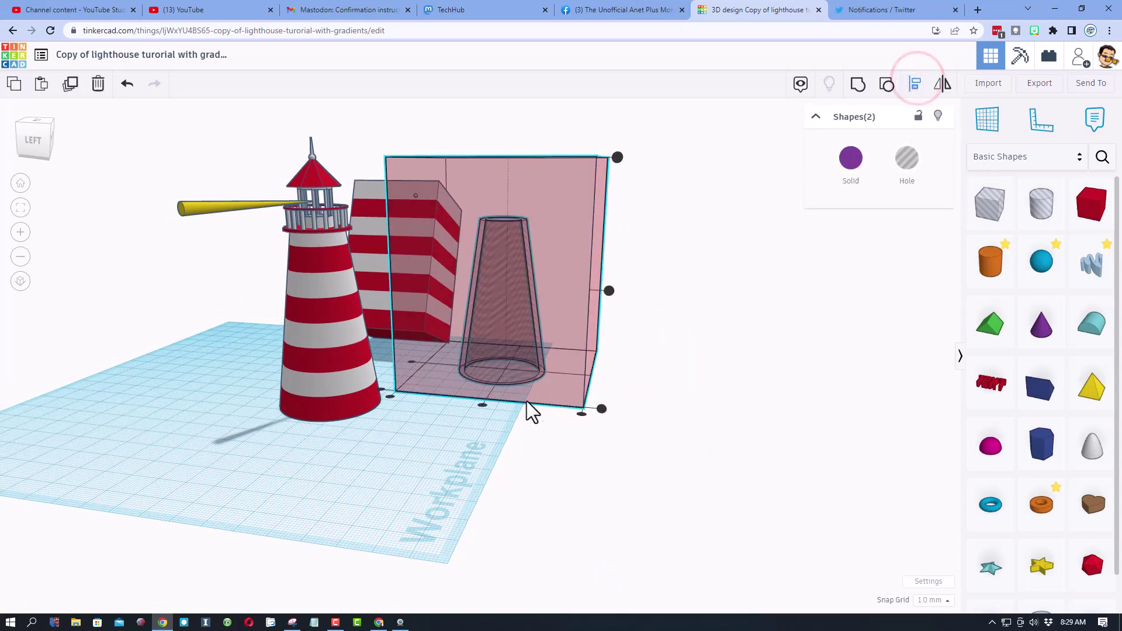
left_click(482, 404)
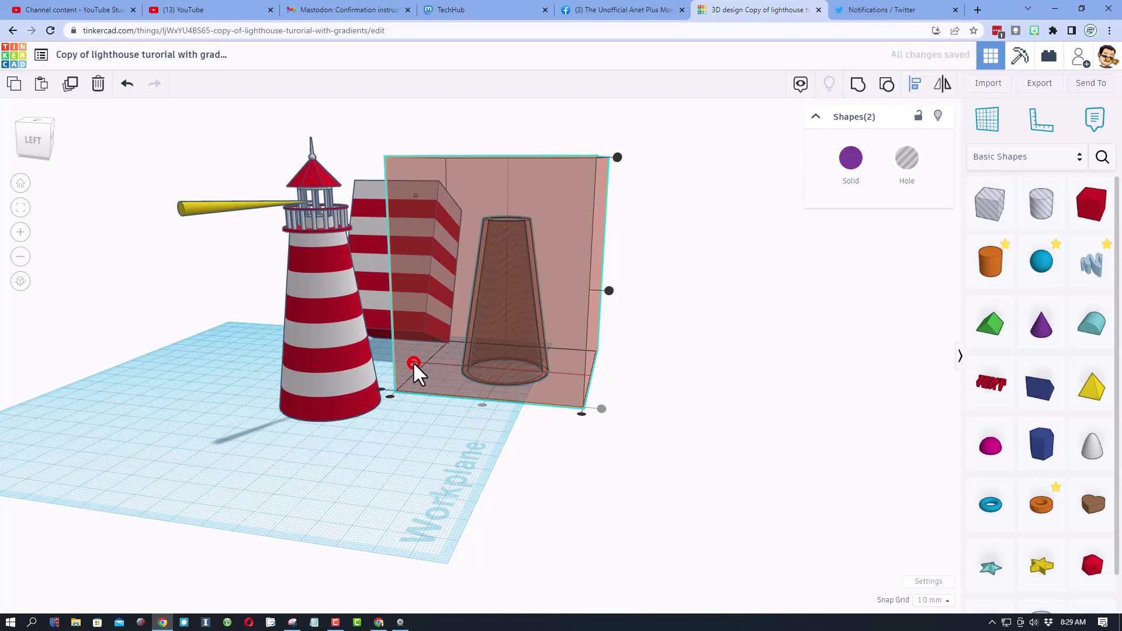
left_click(608, 292)
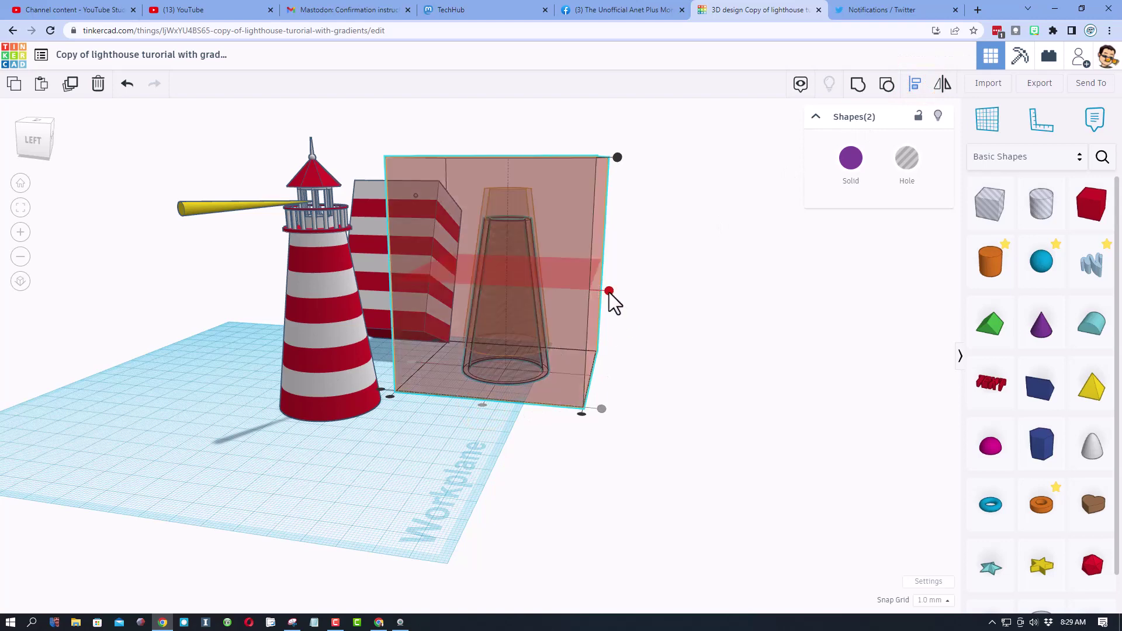
left_click(709, 311)
Group the enlarged transparent box with the tapered hole to cut the tower shape out of it.
right_click_drag(709, 311, 630, 351)
right_click_drag(554, 412, 549, 371)
right_click_drag(722, 392, 681, 407)
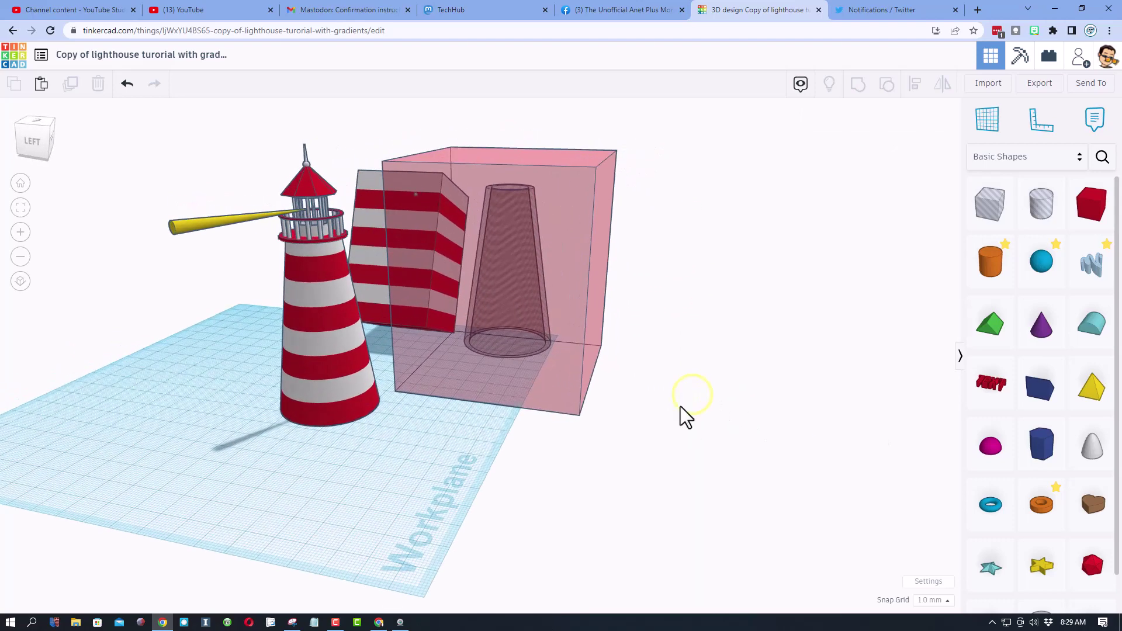
left_click_drag(678, 342, 517, 425)
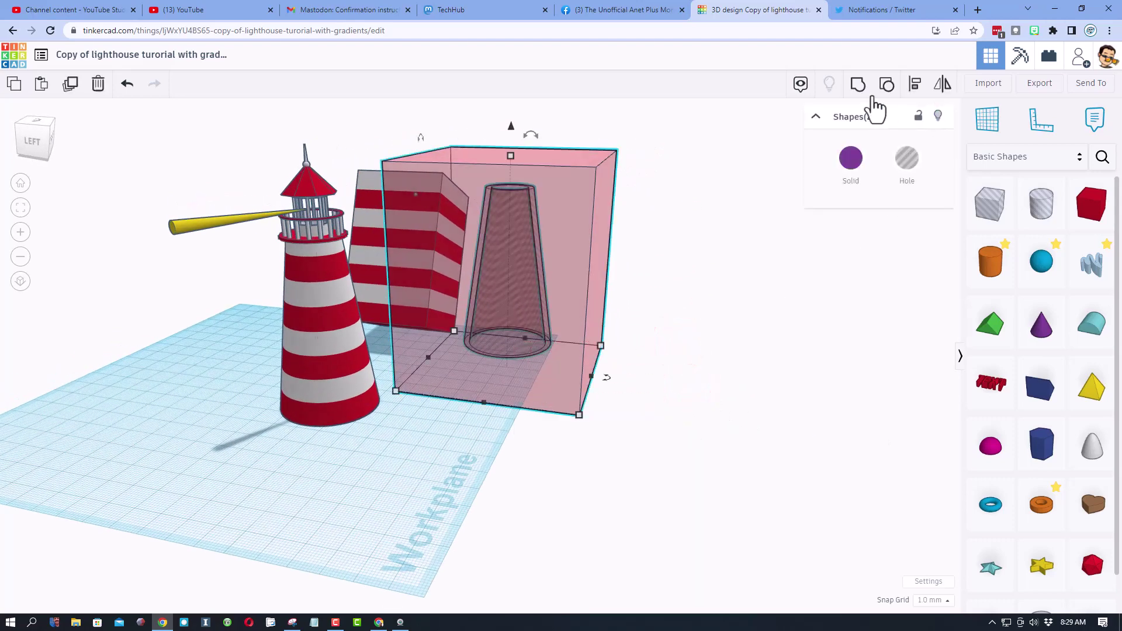
left_click(859, 86)
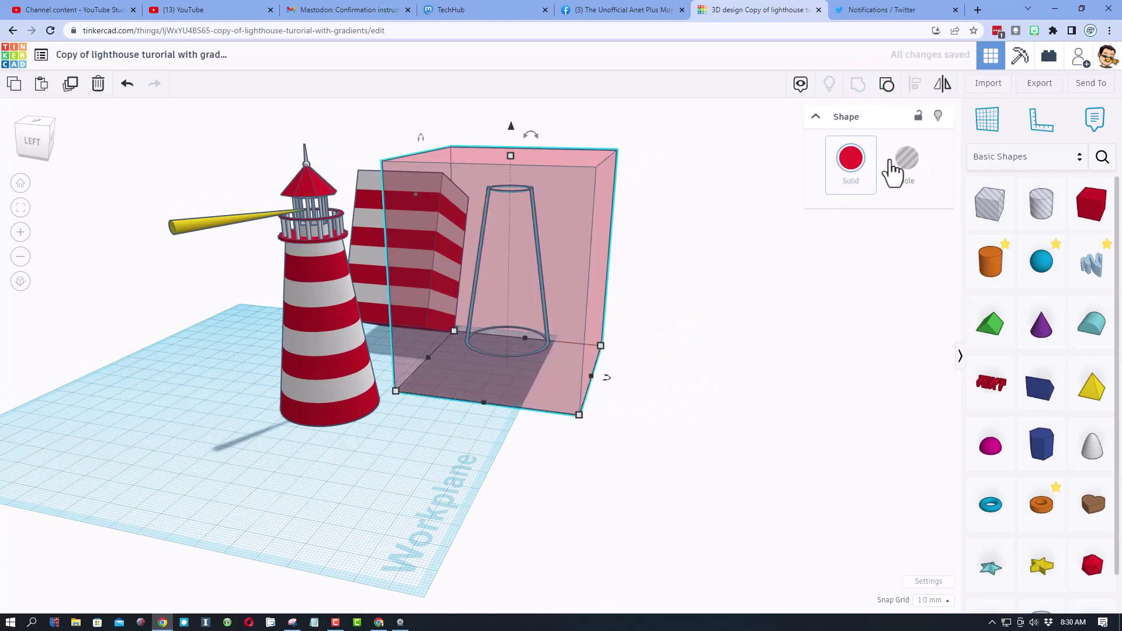
Convert the enlarged box with the tower cutout into a hole and make the tilted striped block transparent.
left_click(904, 162)
right_click_drag(768, 366, 684, 271)
left_click(694, 251)
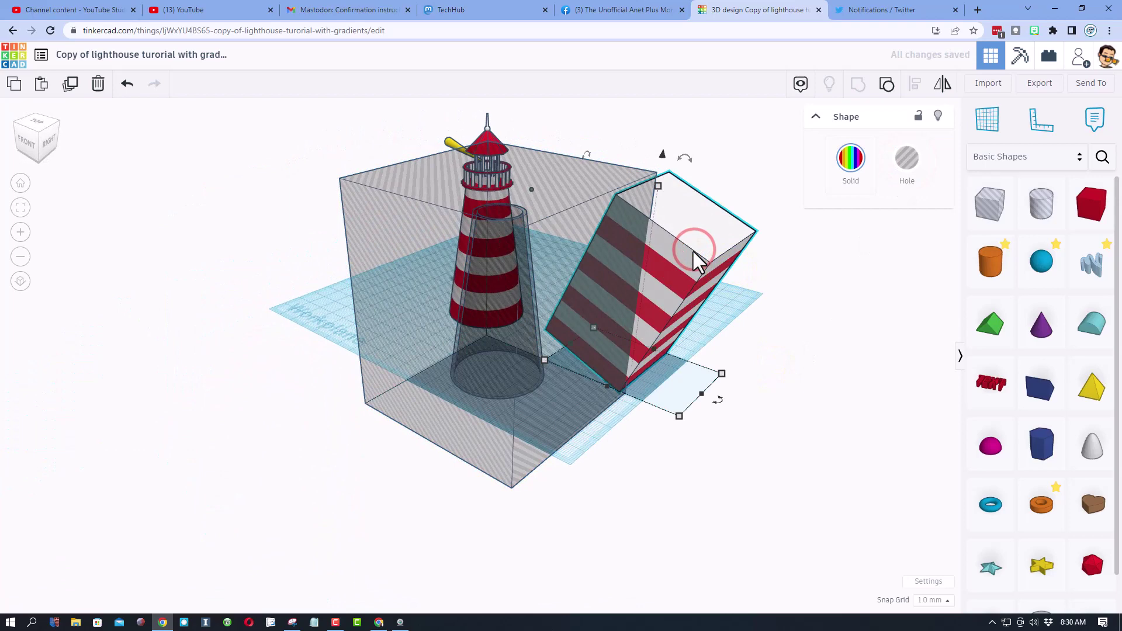
key("h")
right_click_drag(642, 407, 755, 413)
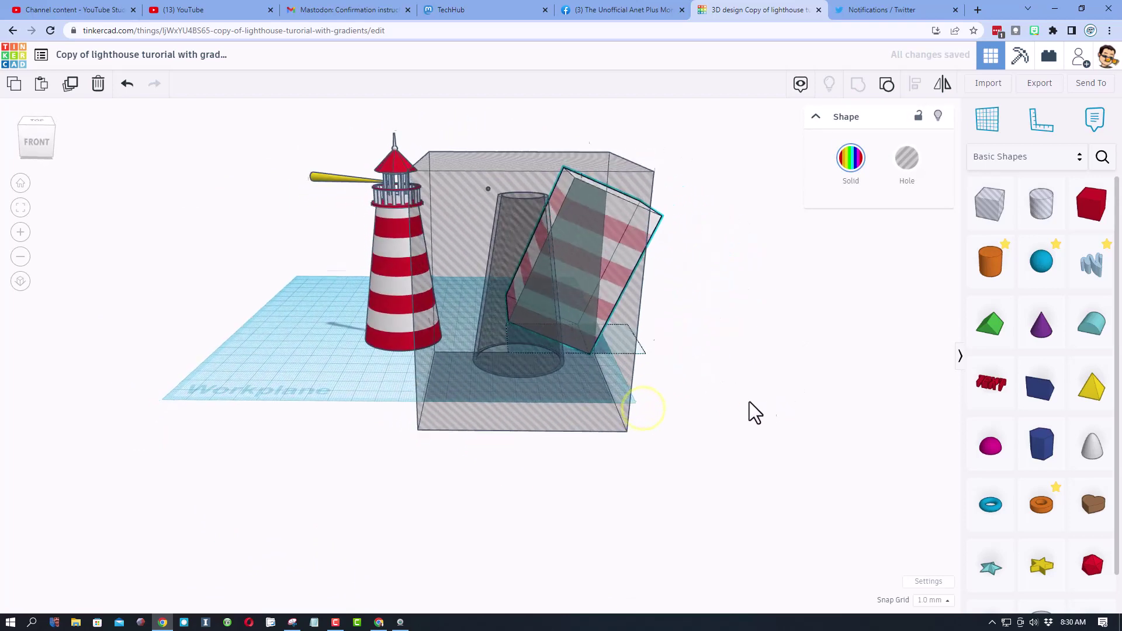
Move the hole box over the tilted striped block and center-align the two shapes.
left_click(602, 409)
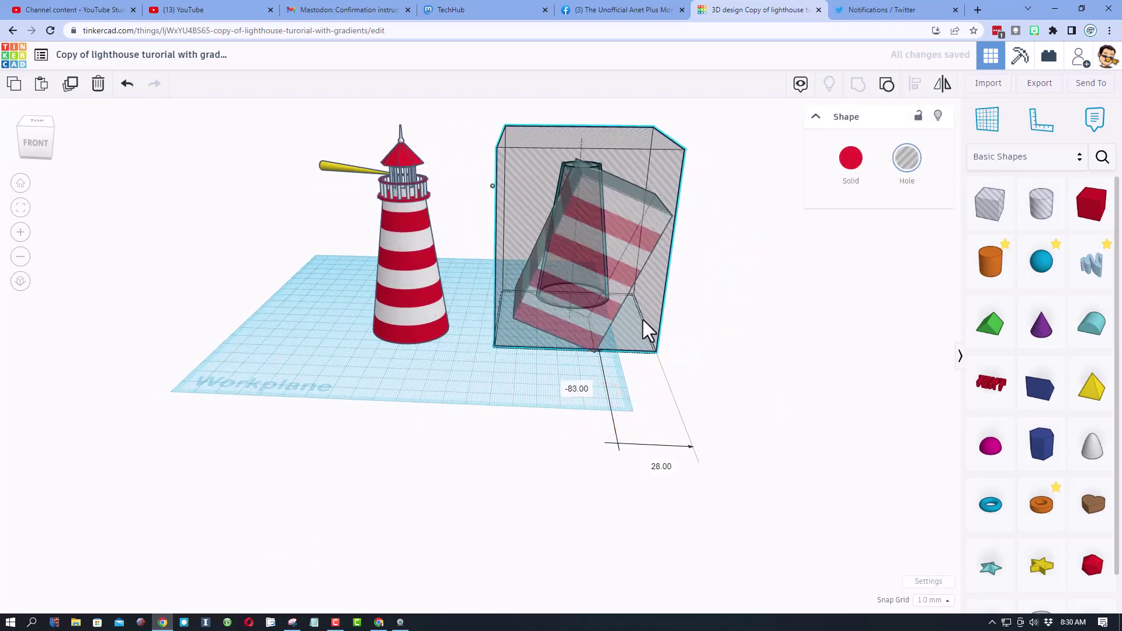
right_click_drag(679, 357, 788, 296)
left_click_drag(736, 193, 552, 336)
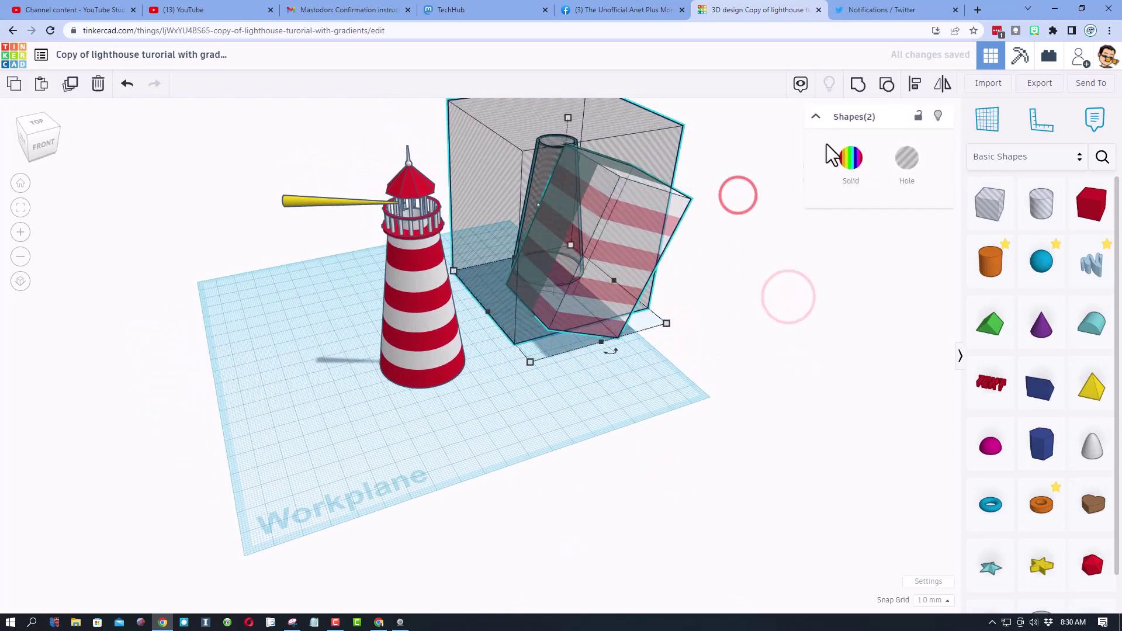
left_click(613, 342)
left_click(510, 338)
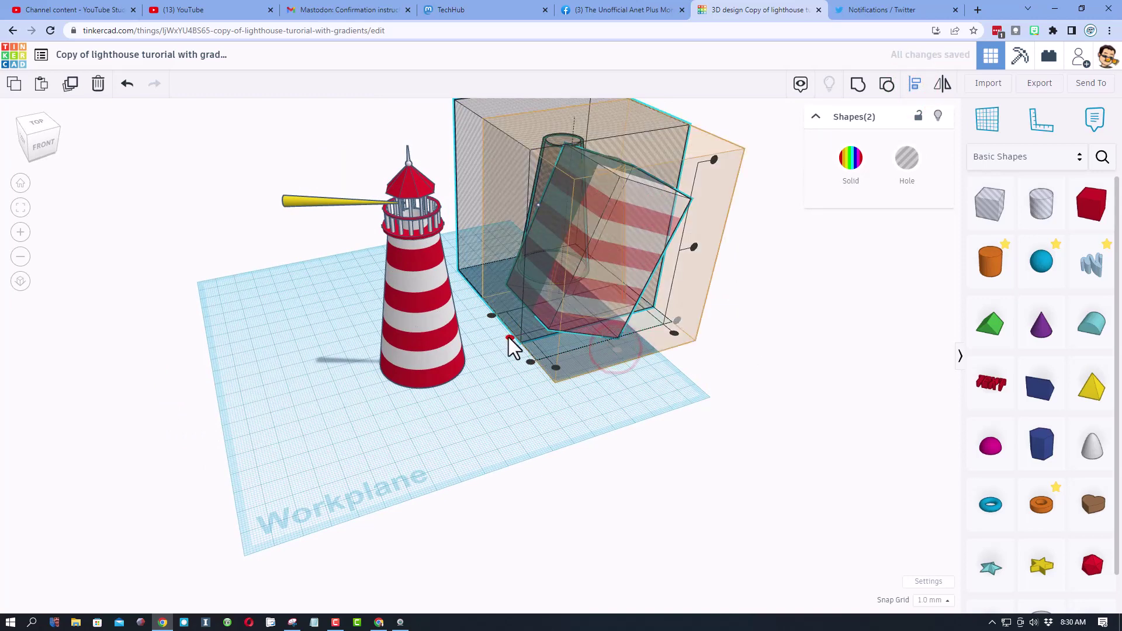
left_click(643, 412)
right_click_drag(719, 393, 596, 379)
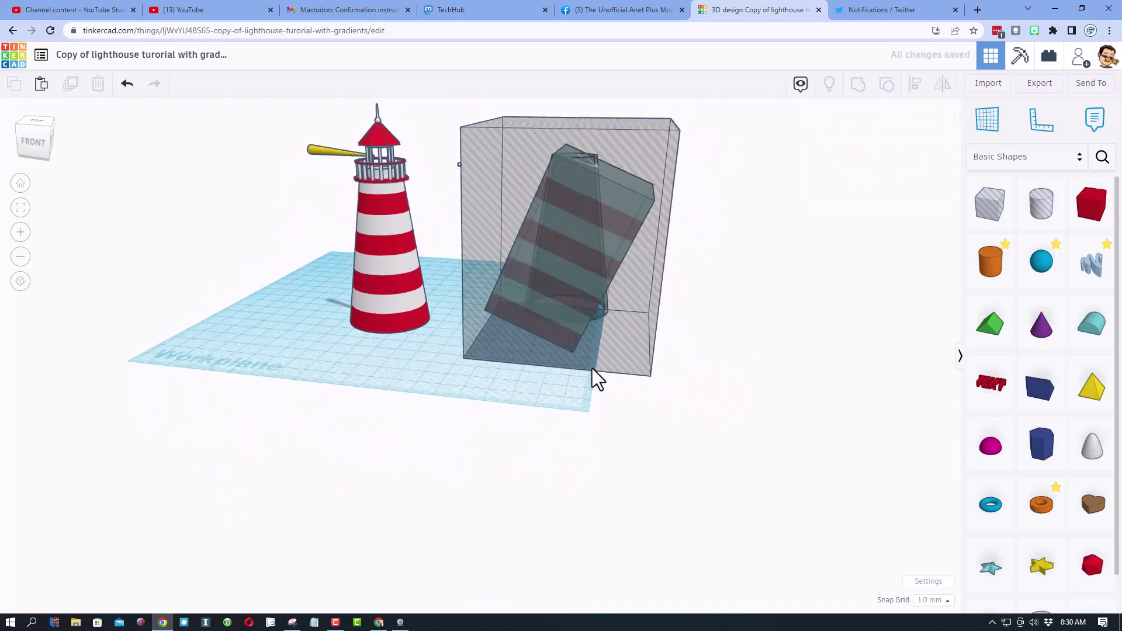
right_click_drag(713, 226, 738, 249)
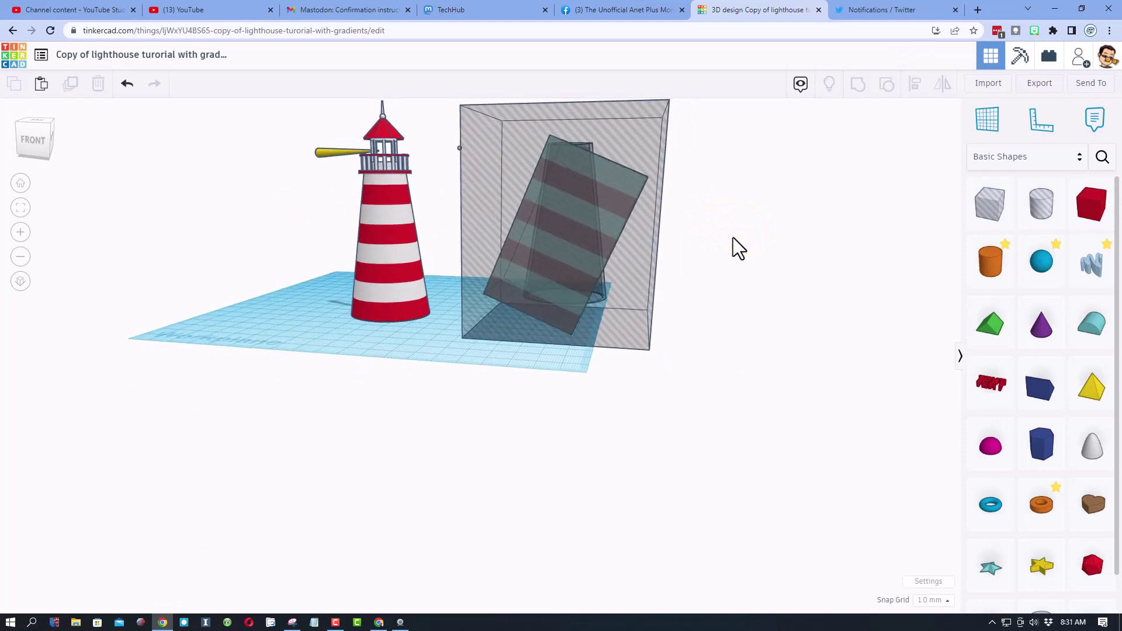
Move the hole box off the striped block and rotate the block to a less steep tilt.
left_click_drag(650, 208, 699, 212)
left_click(594, 212)
left_click_drag(577, 125, 573, 93)
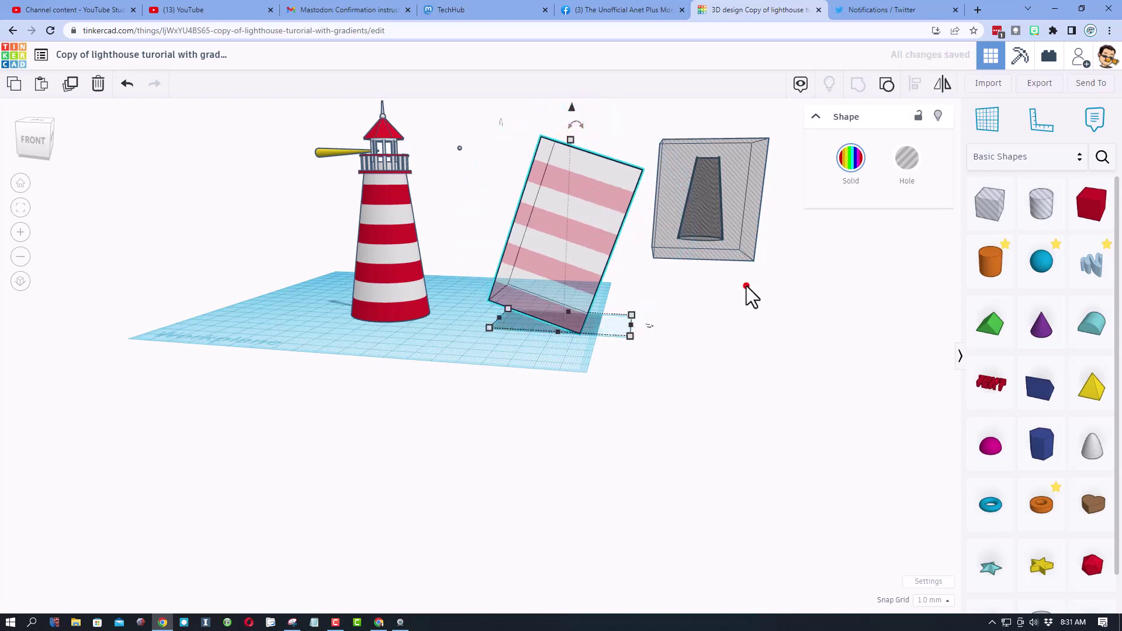
left_click(744, 283)
Select the striped block with the hole box and align their centers along both horizontal directions and vertically.
left_click(718, 214)
left_click(461, 139)
left_click_drag(513, 131, 736, 240)
left_click(913, 86)
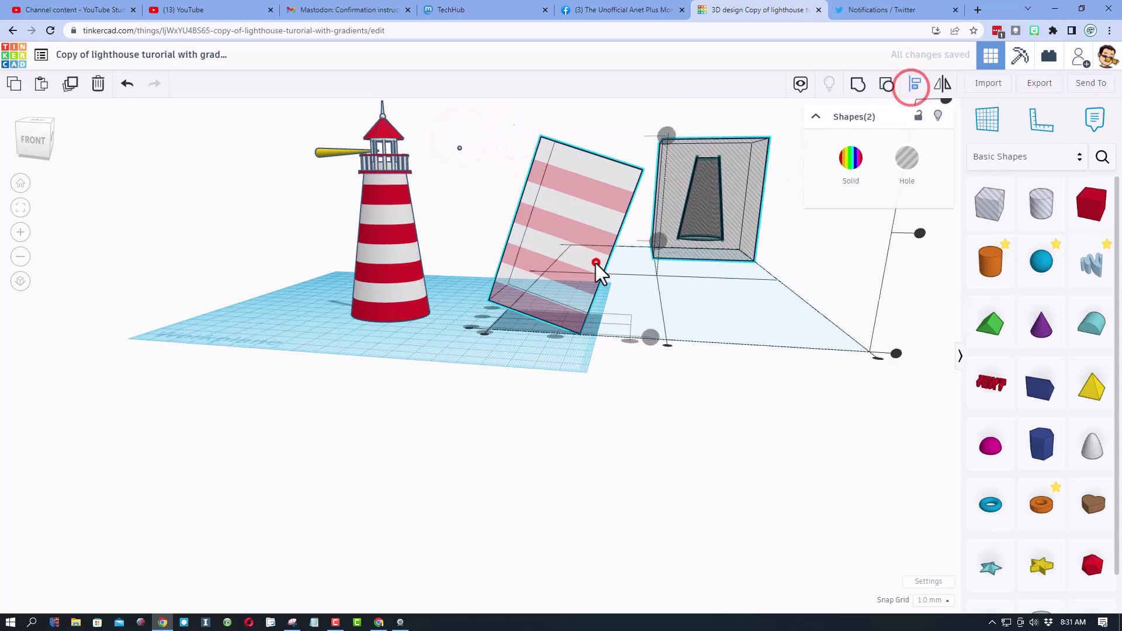
right_click_drag(596, 260, 571, 419)
left_click(562, 407)
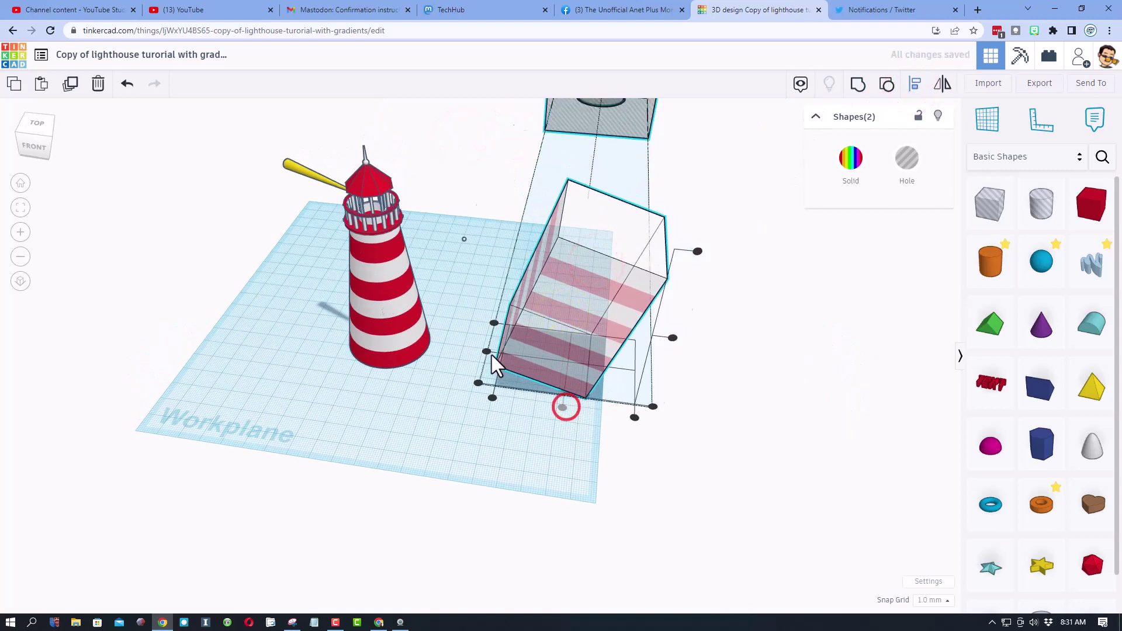
left_click(486, 351)
left_click(673, 341)
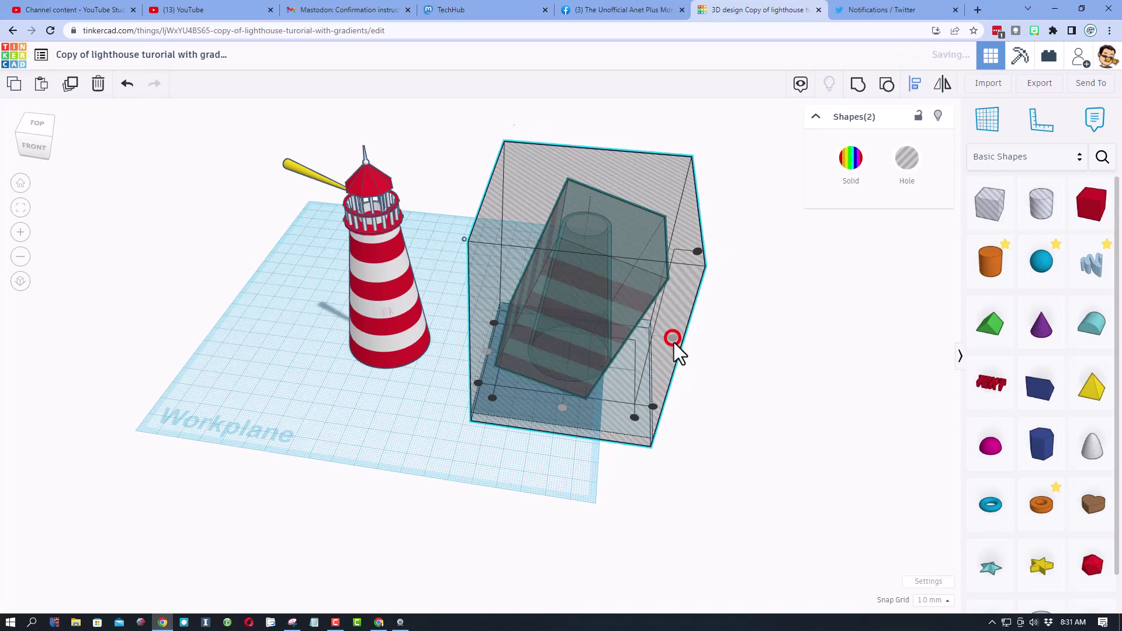
left_click(751, 376)
right_click_drag(774, 381, 705, 352)
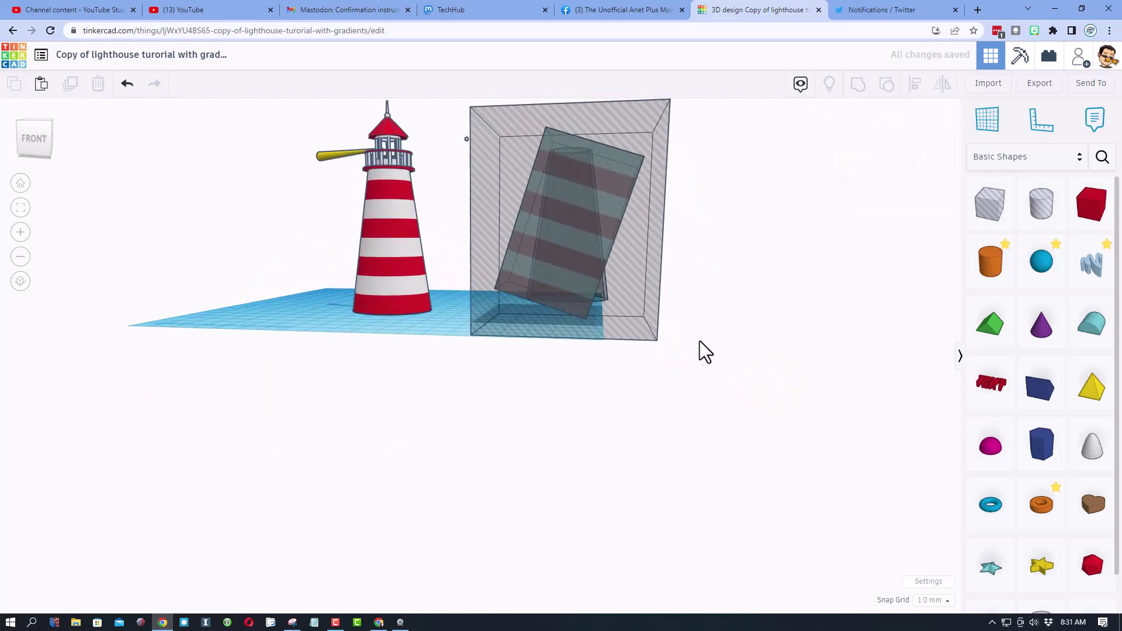
Nudge the hole box a few millimetres toward the lighthouse and raise it 3 mm around the striped block.
left_click(646, 325)
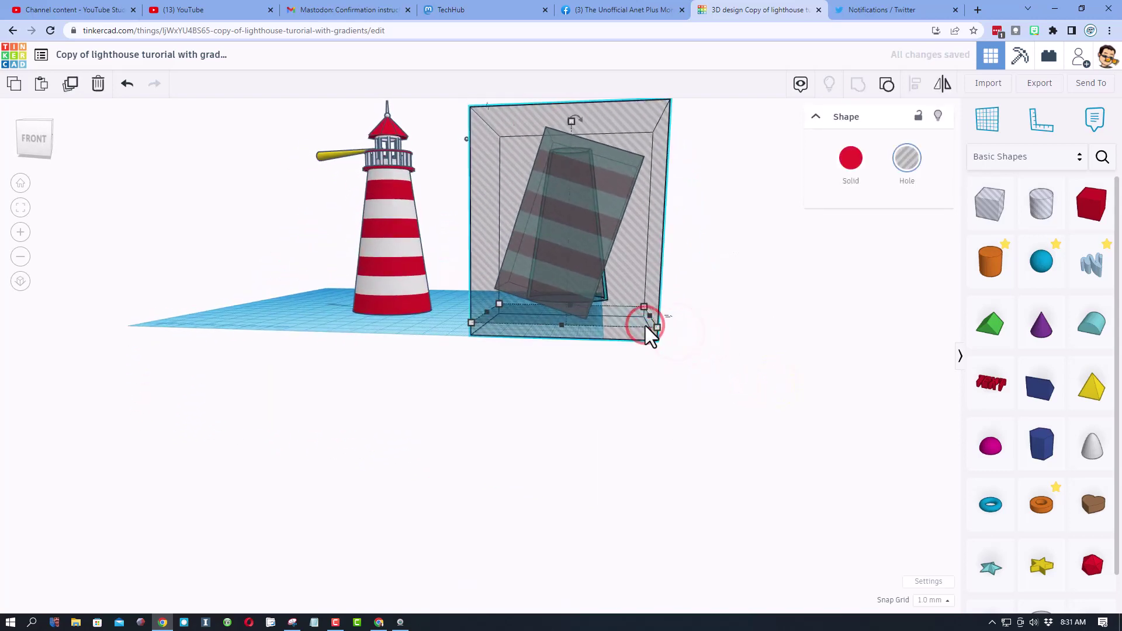
key("Right")
key("Left")
key("Left")
key("Left")
key("Left")
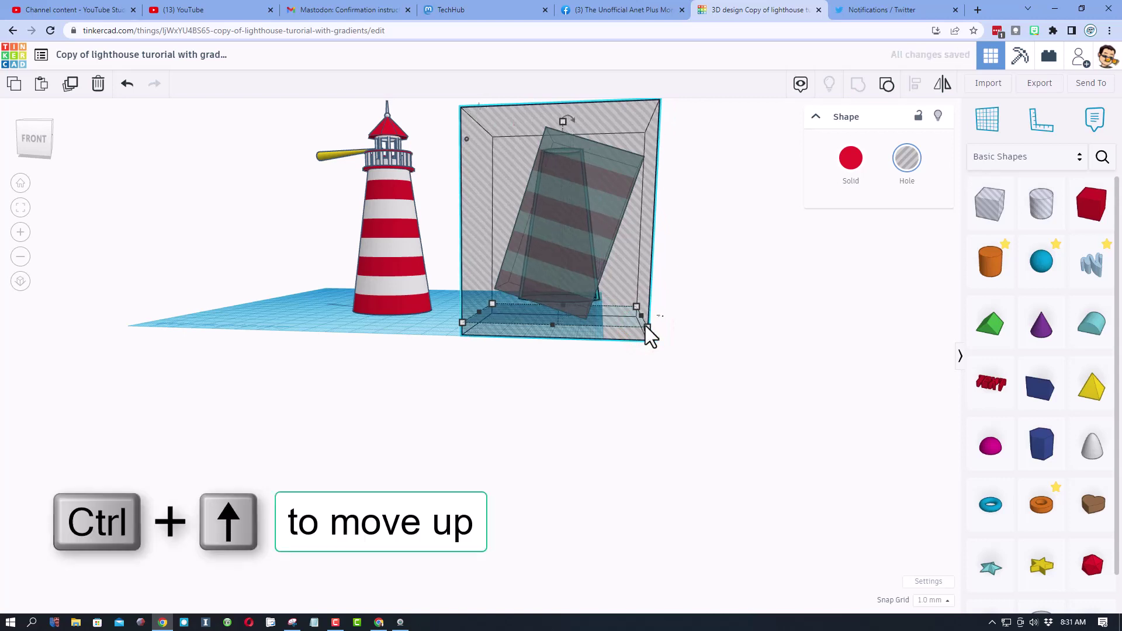
key("ctrl+Up")
key("ctrl+Up")
key("ctrl+Up")
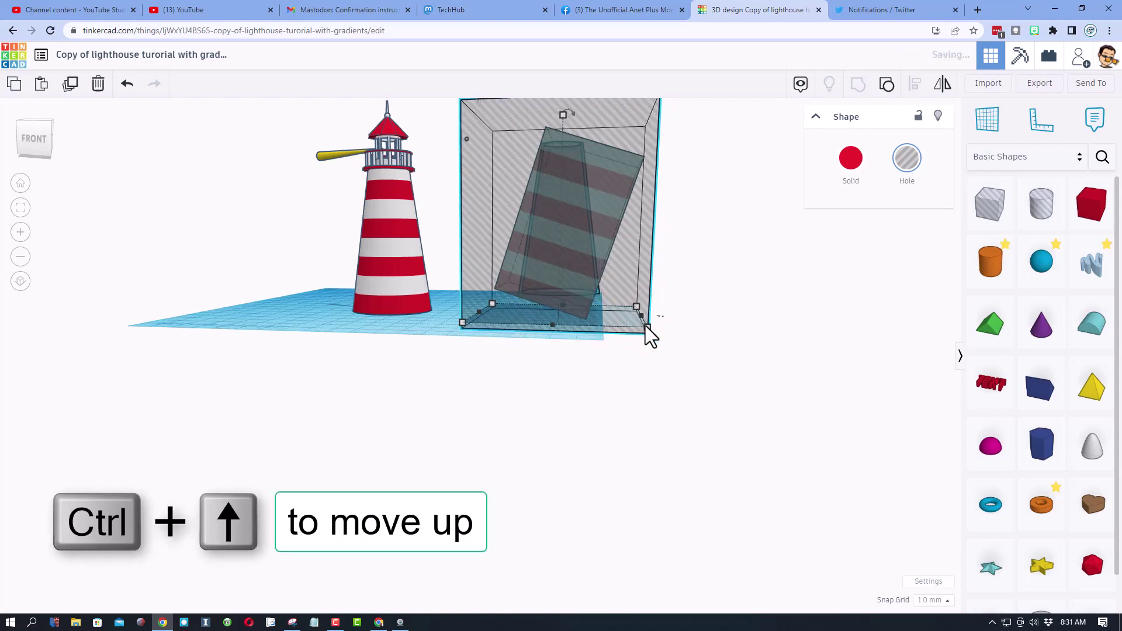
key("Left")
key("Left")
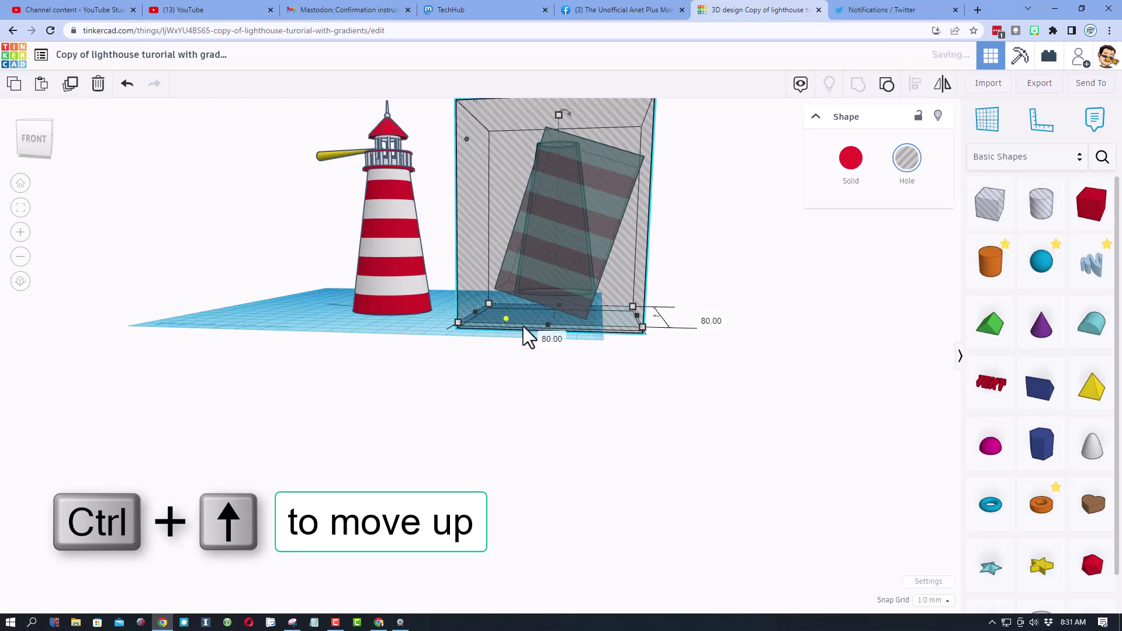
right_click_drag(528, 337, 593, 343)
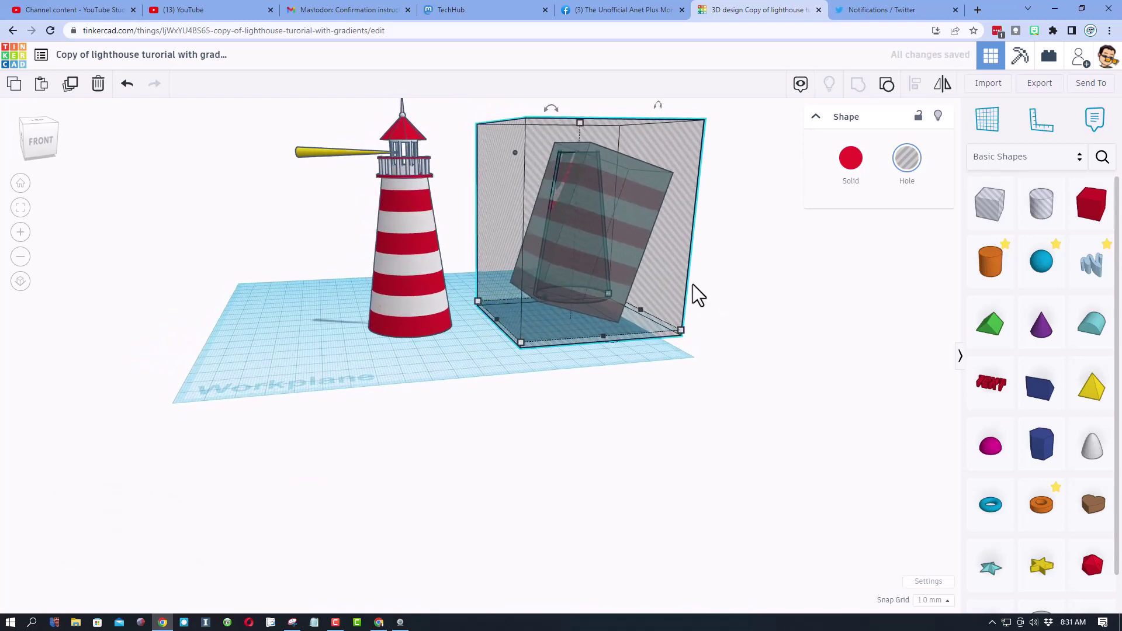
right_click_drag(726, 306, 706, 335)
left_click(706, 328)
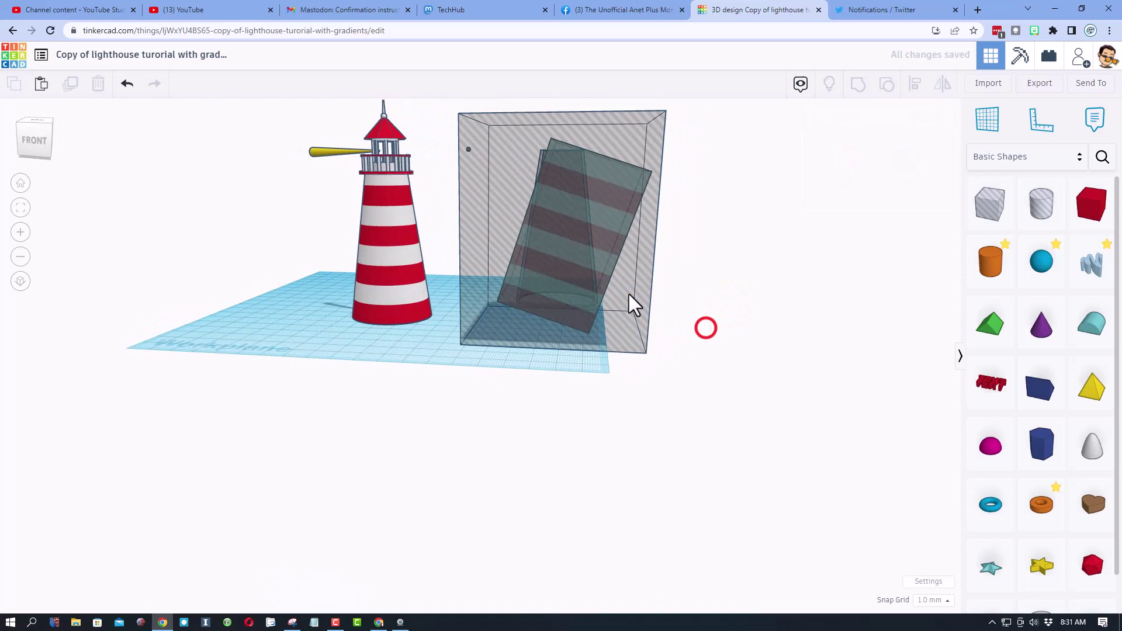
Temporarily hide the hole box and rotate the striped block slightly more upright.
left_click(629, 296)
left_click(937, 115)
left_click(587, 188)
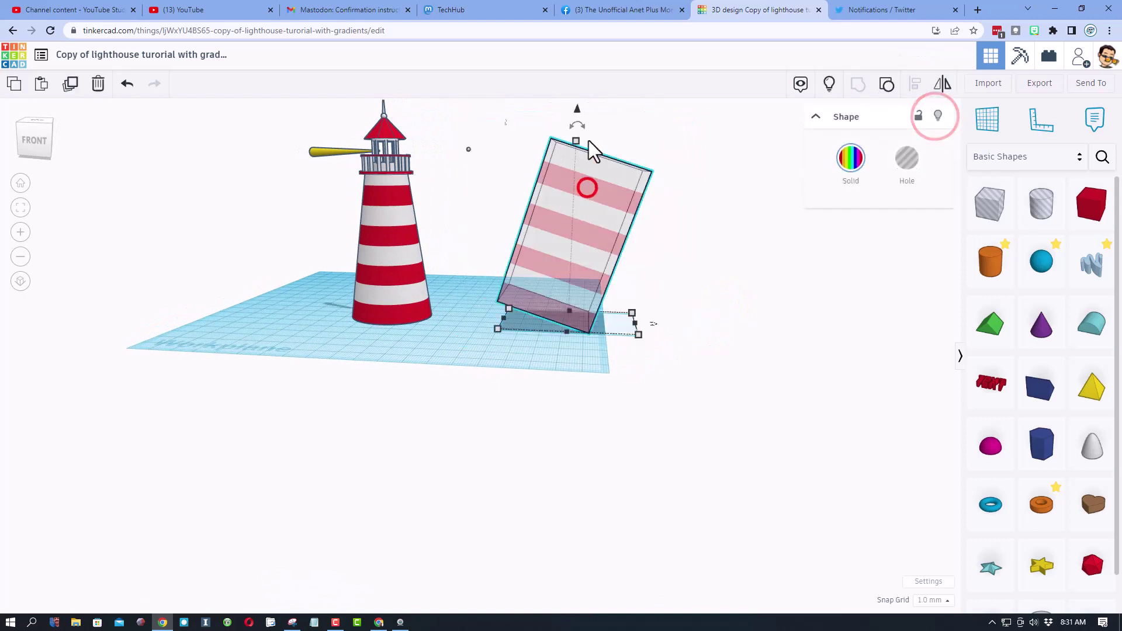
left_click_drag(585, 121, 586, 87)
left_click(829, 83)
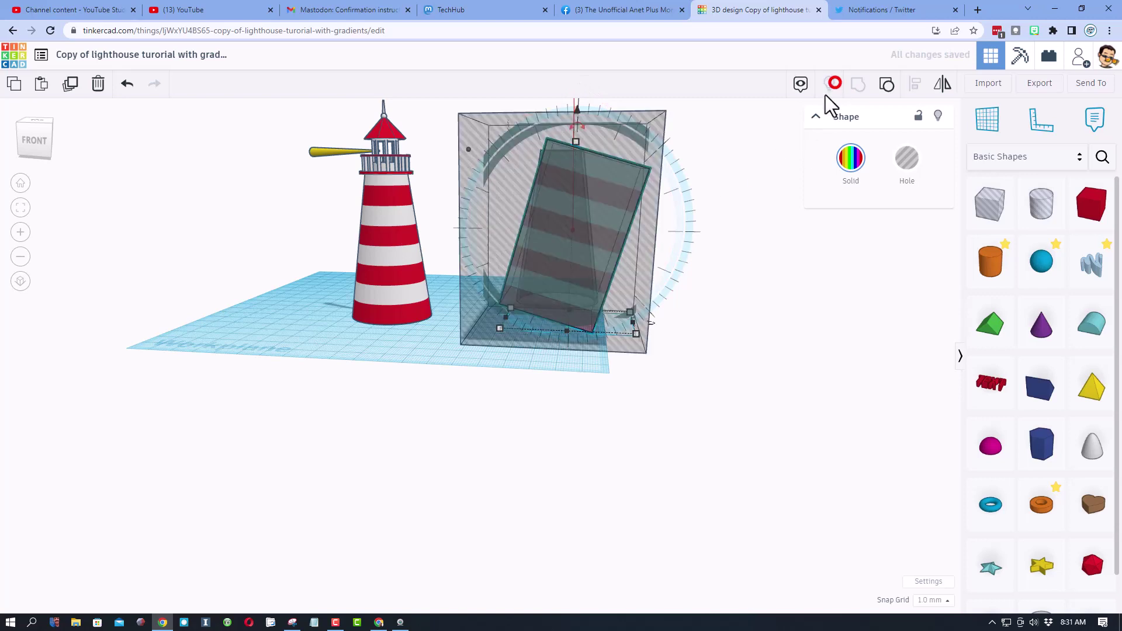
left_click(740, 217)
scroll(678, 216, "up", 1)
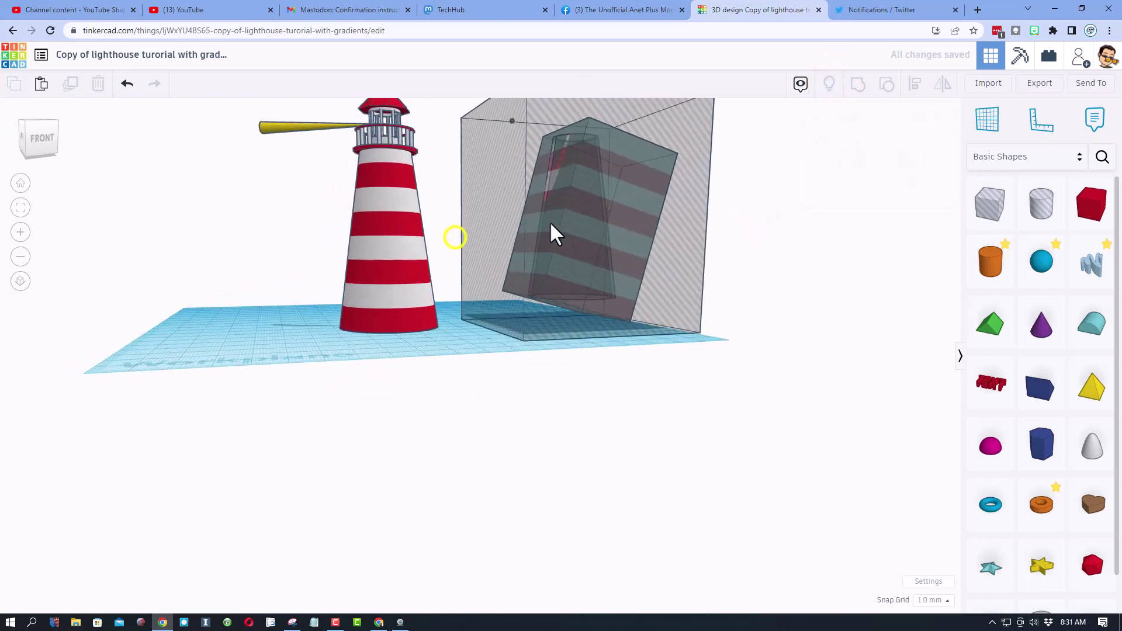
Hide the hole box again, straighten the striped block by another small rotation, and show all shapes.
right_click_drag(554, 234, 799, 276)
left_click(659, 205)
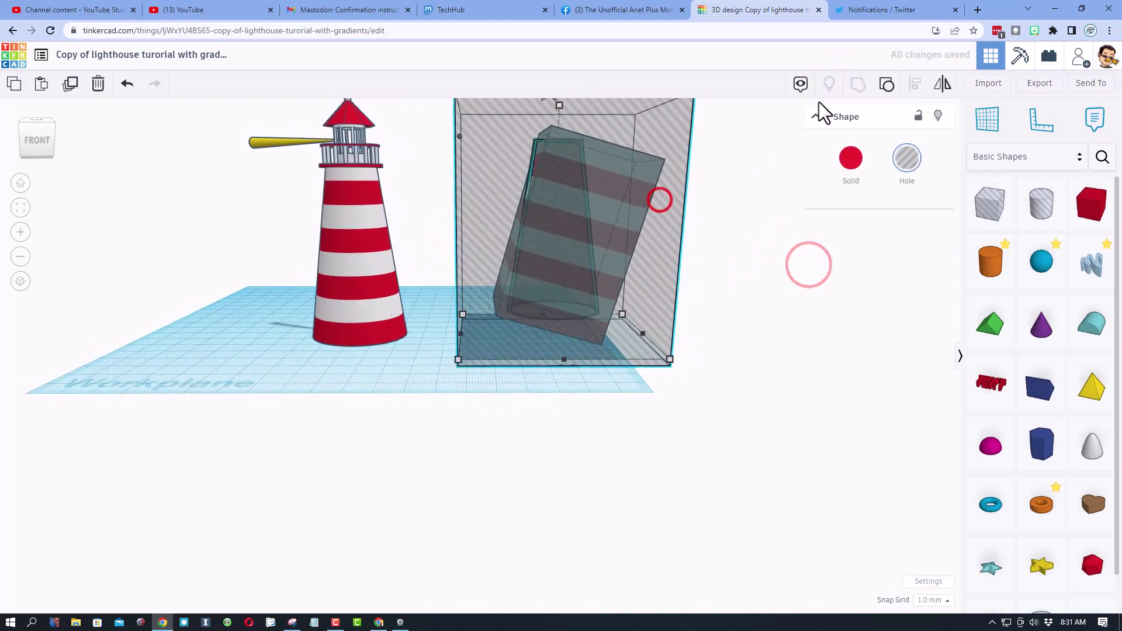
left_click(934, 116)
left_click(571, 207)
right_click_drag(573, 204, 571, 170)
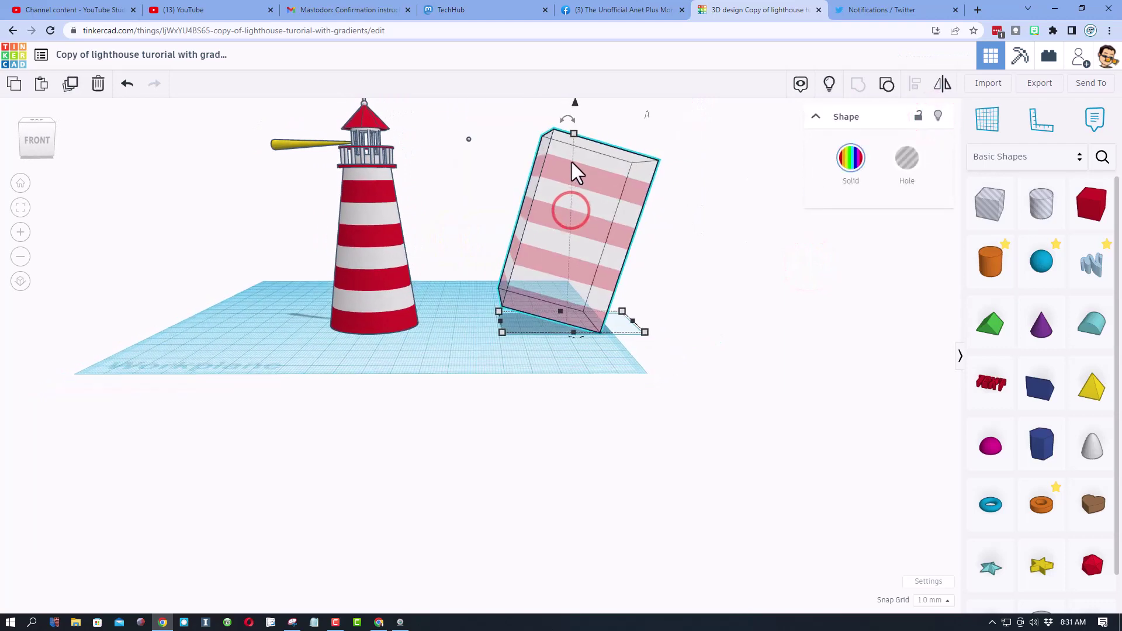
left_click_drag(566, 116, 646, 130)
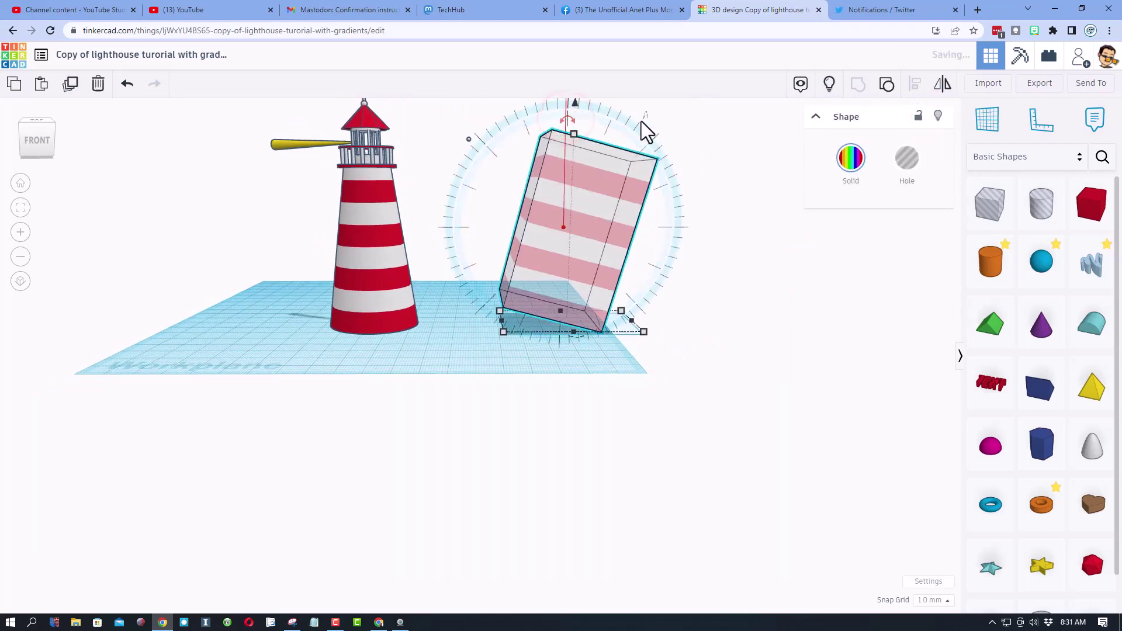
left_click(831, 85)
left_click(710, 210)
right_click_drag(709, 209, 672, 221)
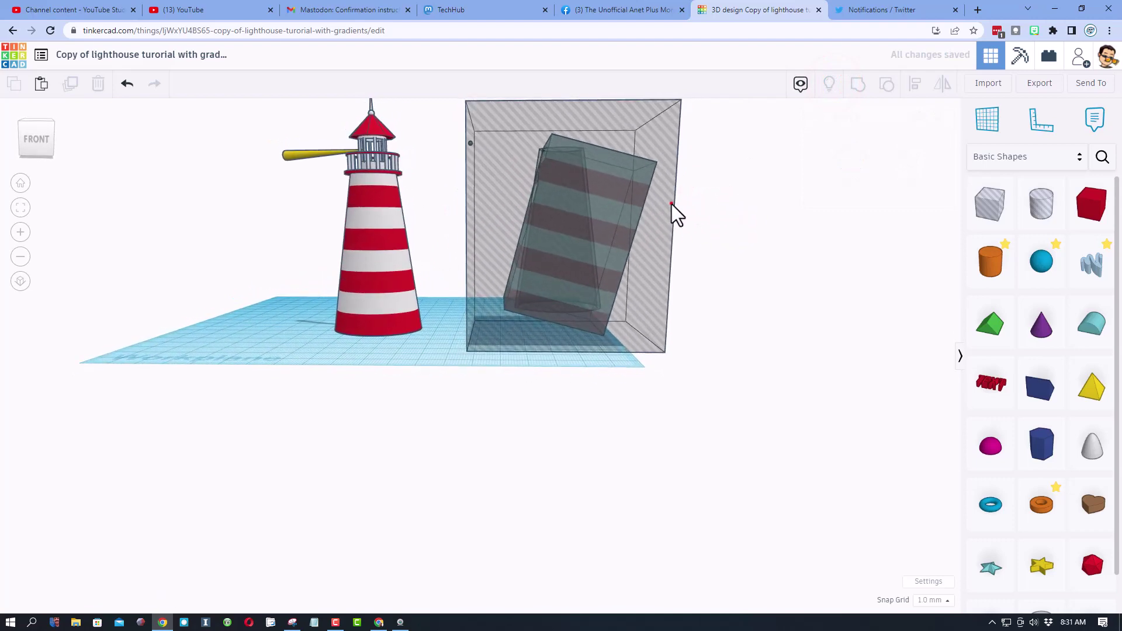
With the hole box hidden, place the workplane on the striped block's side facing the lighthouse and widen the block to about 56 mm.
left_click(672, 203)
left_click(929, 117)
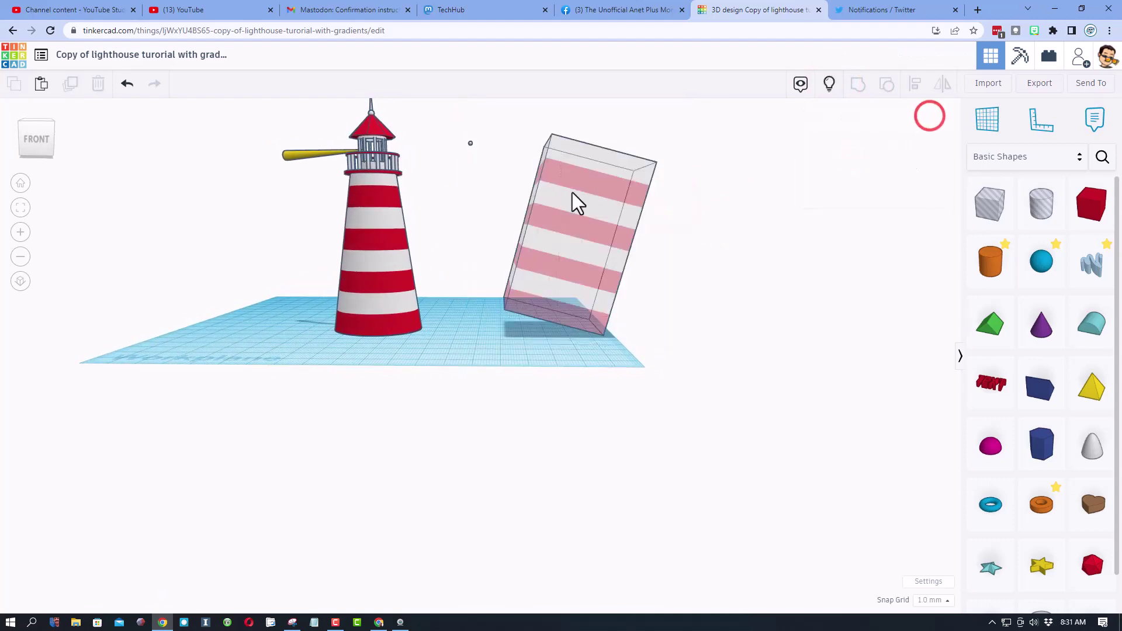
right_click_drag(576, 201, 660, 227)
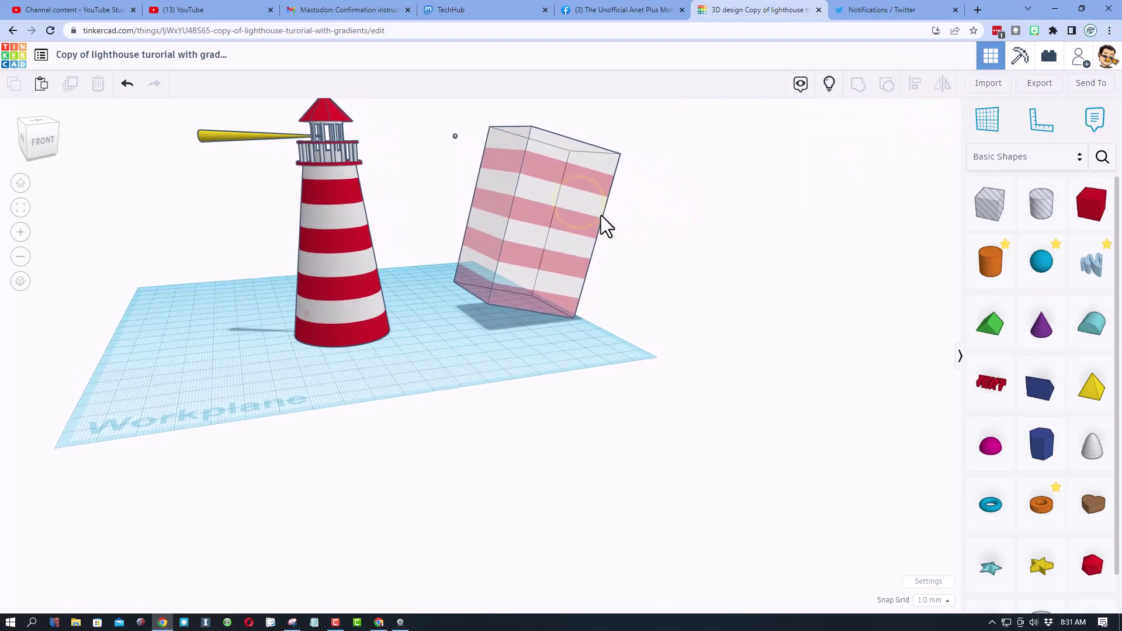
key("w")
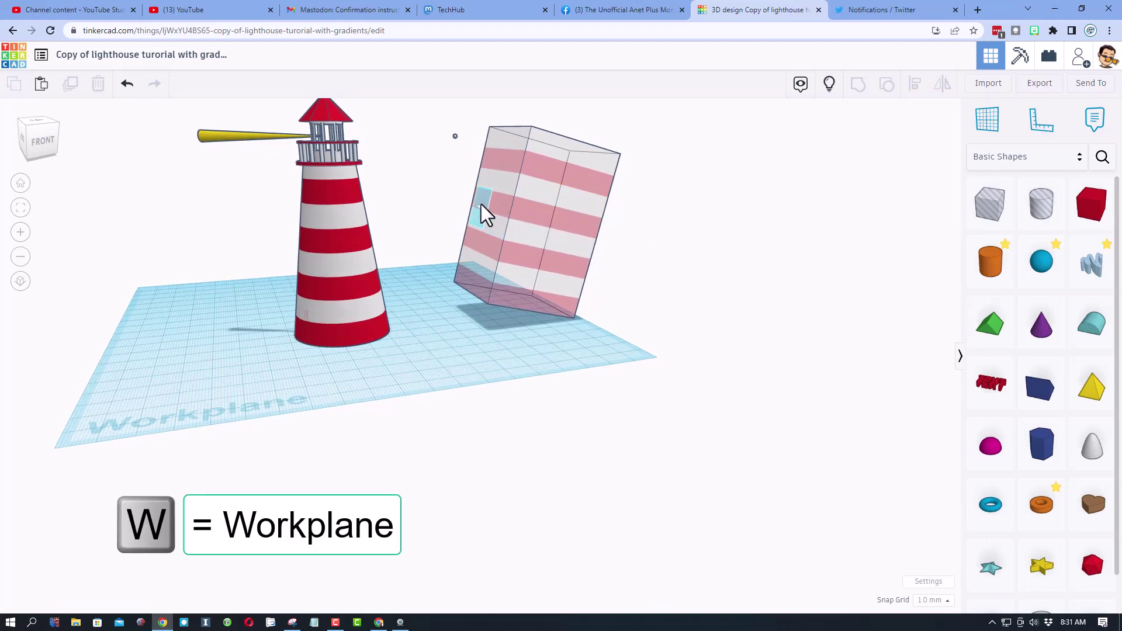
left_click(509, 201)
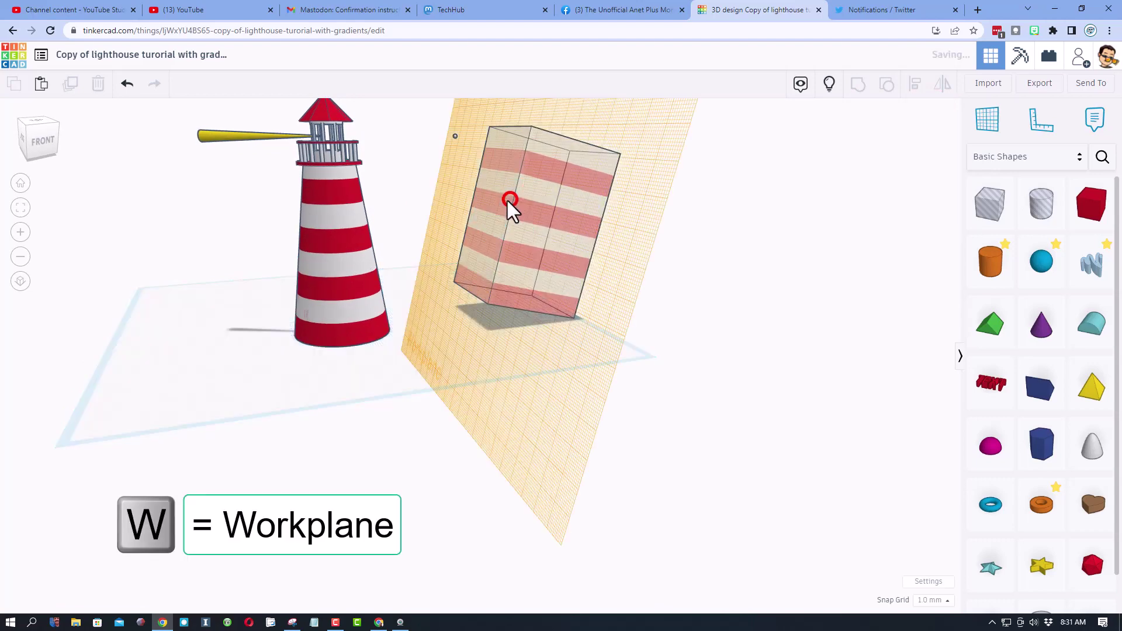
left_click(489, 232)
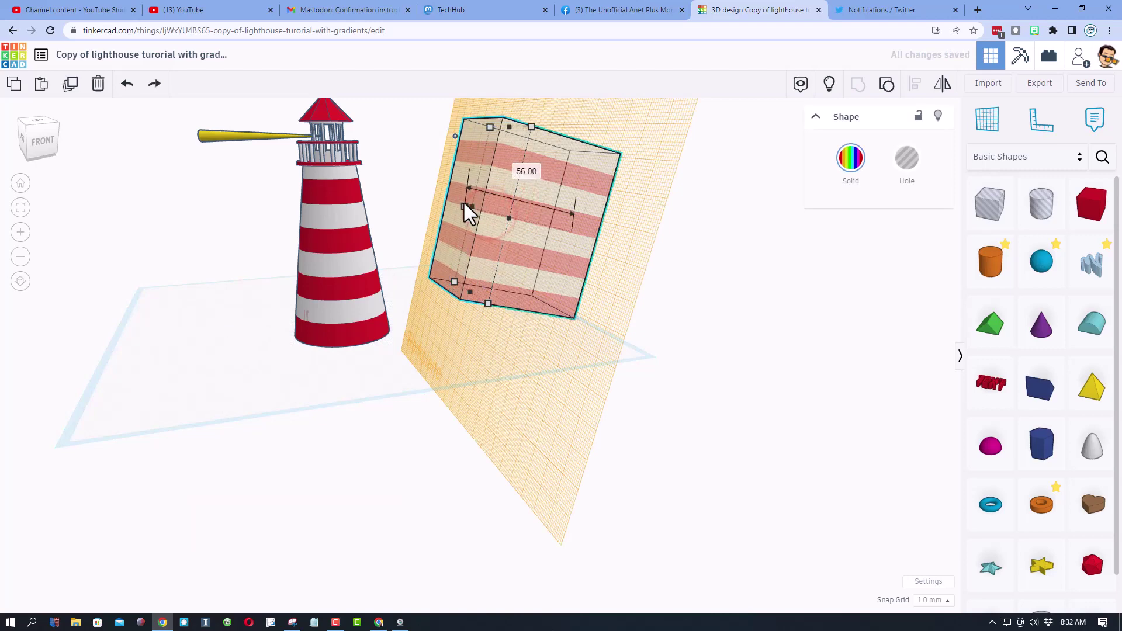
left_click_drag(464, 203, 458, 202)
Place the workplane on the striped block's top face, stretch the block to about 82 mm high, and show the hidden hole box.
right_click_drag(462, 210, 593, 195)
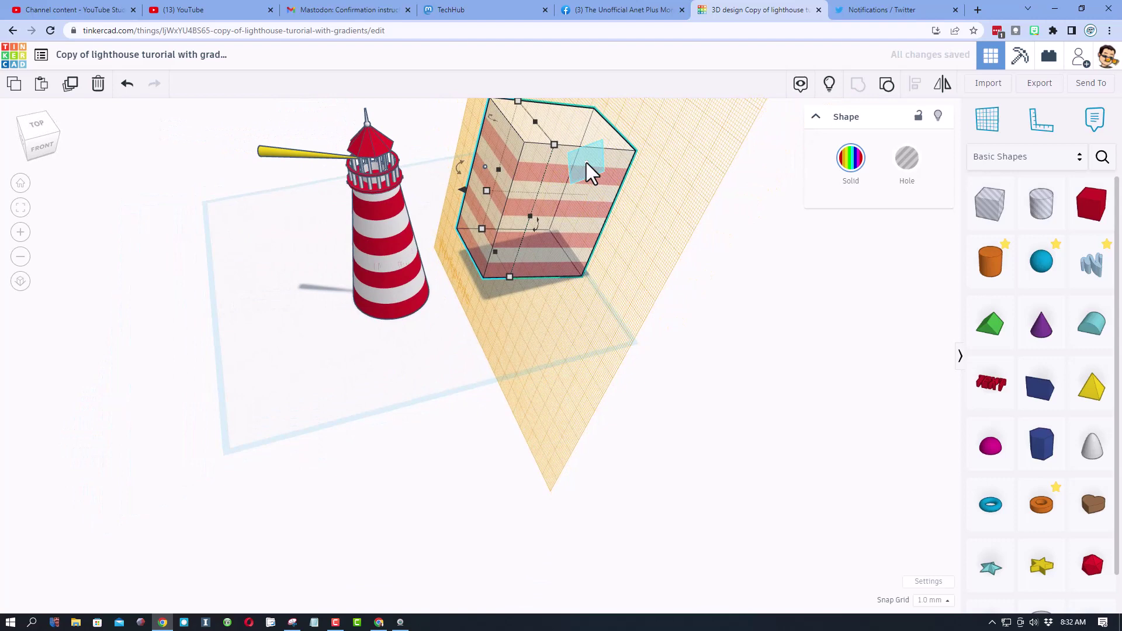
left_click_drag(576, 144, 570, 109)
left_click(796, 87)
left_click(708, 250)
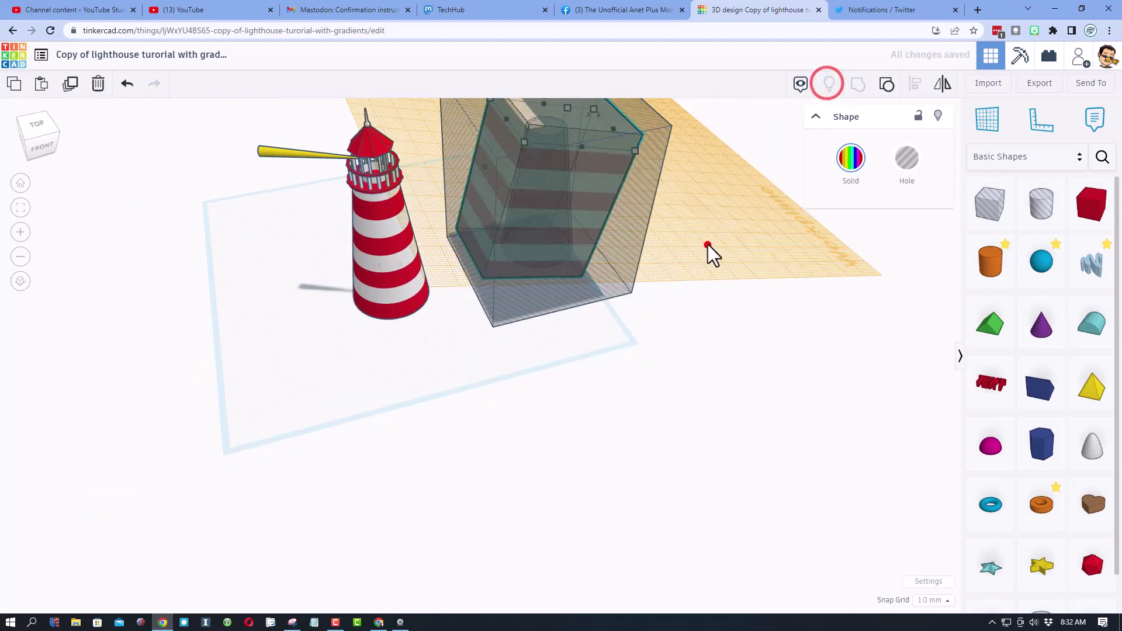
Shorten the striped block to about 78 mm along its tilted height so it fits inside the hole box.
right_click_drag(744, 312, 566, 129)
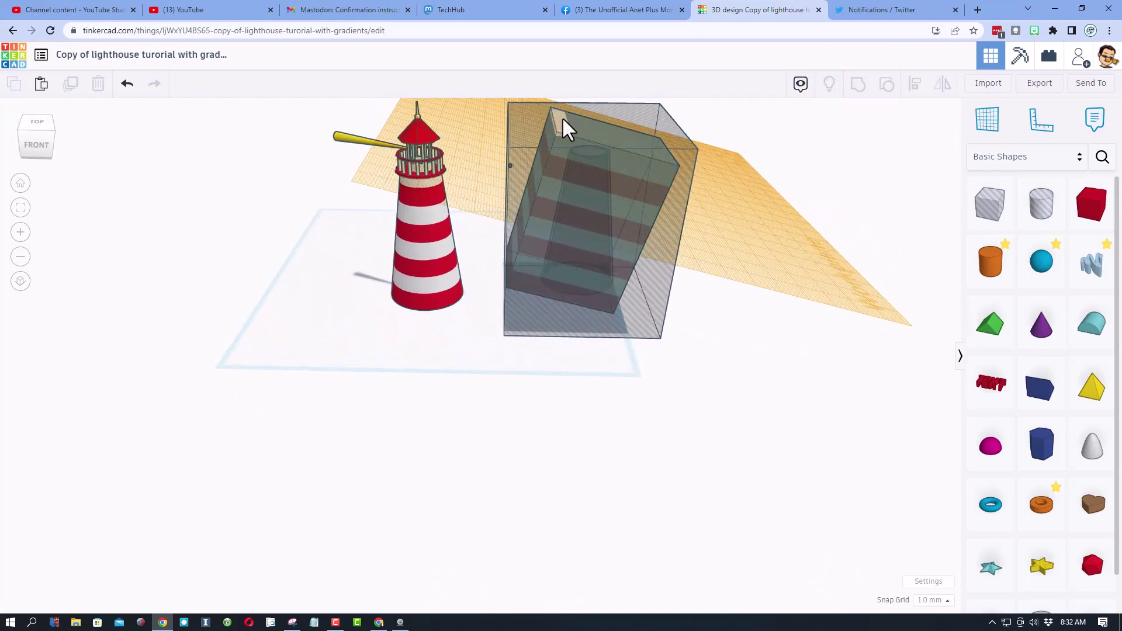
left_click(570, 131)
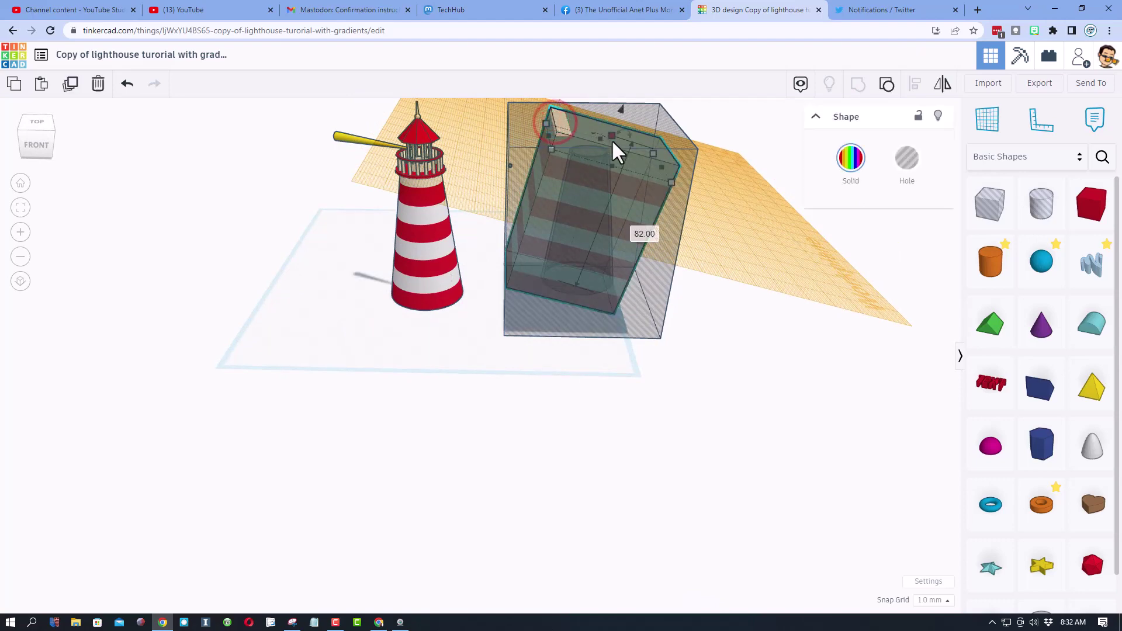
left_click_drag(612, 140, 614, 155)
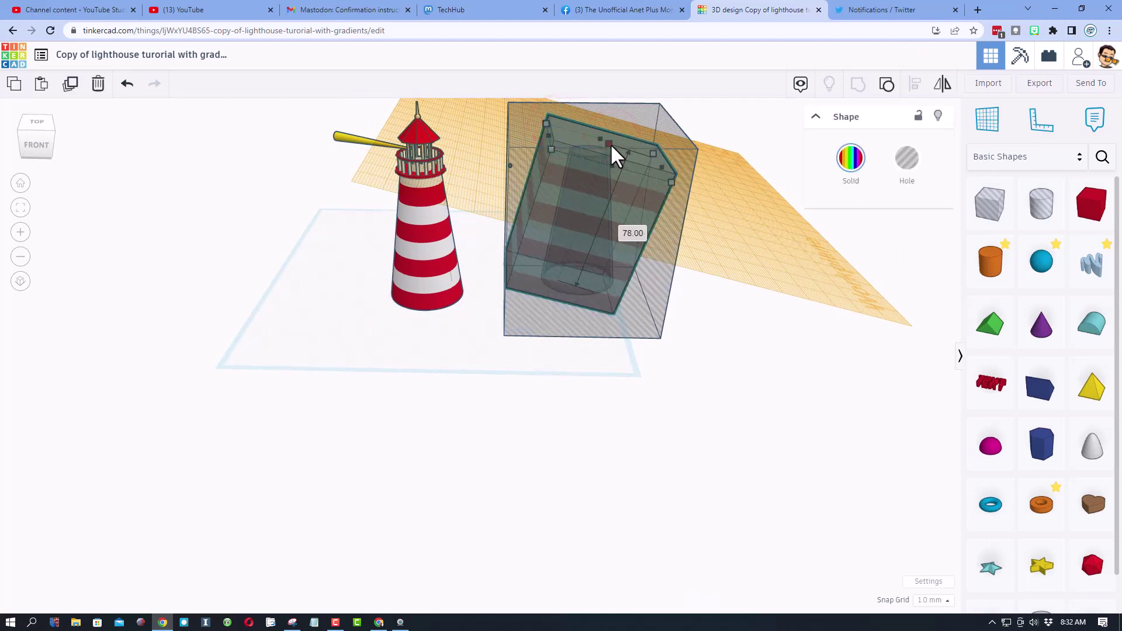
Return the workplane to its default ground position and check from the front how the striped block sits inside the hole box.
left_click(721, 211)
right_click_drag(730, 290, 573, 288)
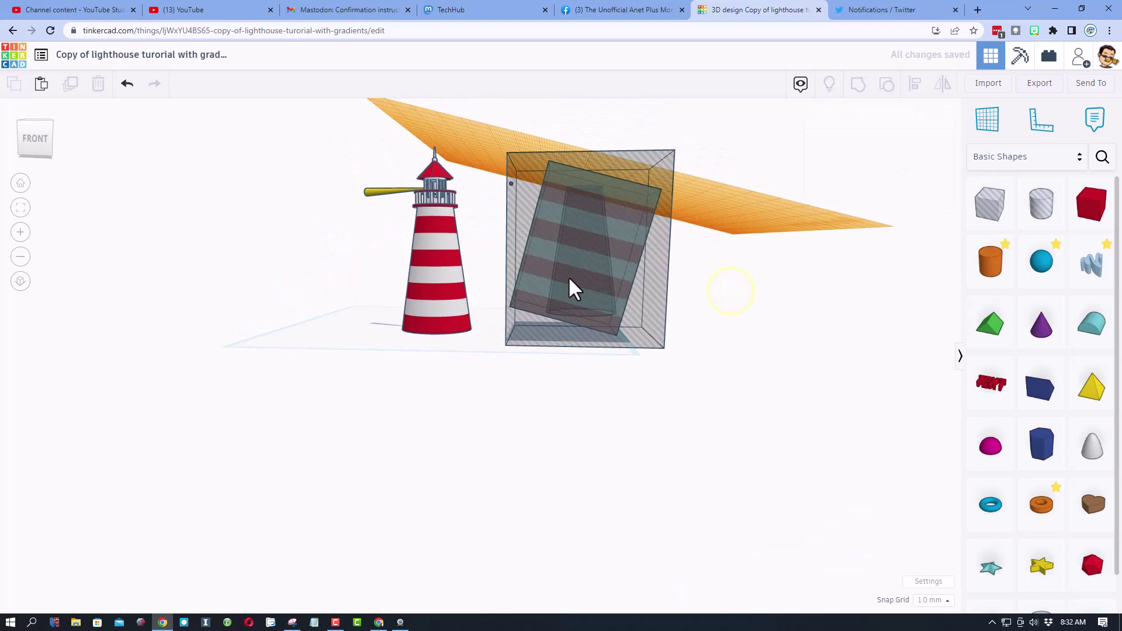
right_click_drag(726, 302, 754, 325)
With the hole box hidden, turn off the striped block's transparency and show all shapes again.
left_click(660, 310)
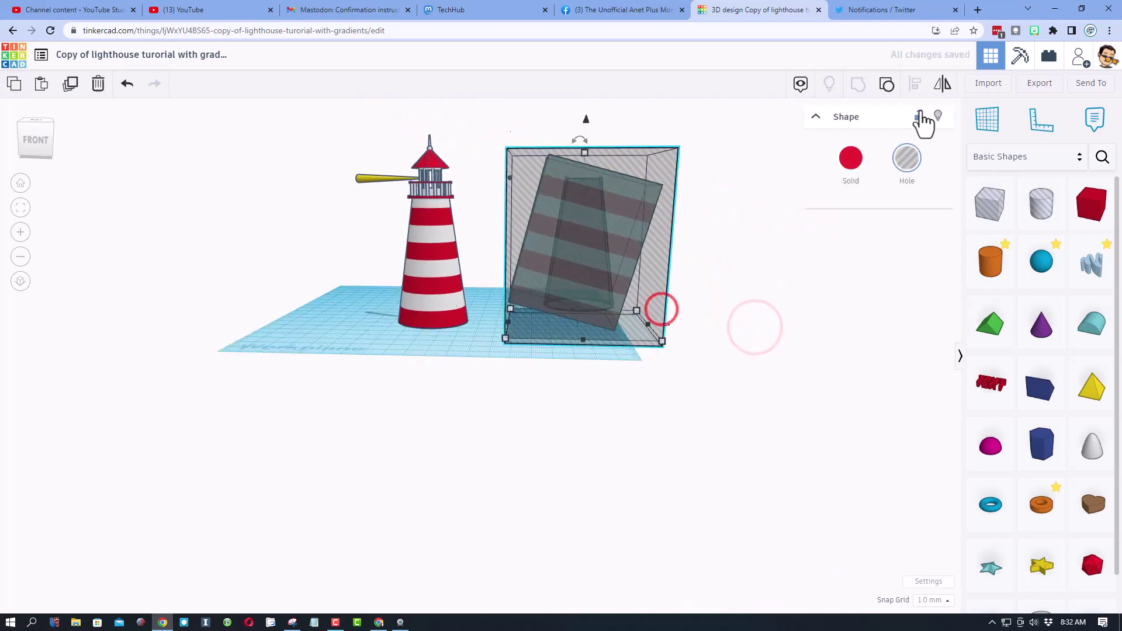
left_click(938, 114)
left_click(631, 225)
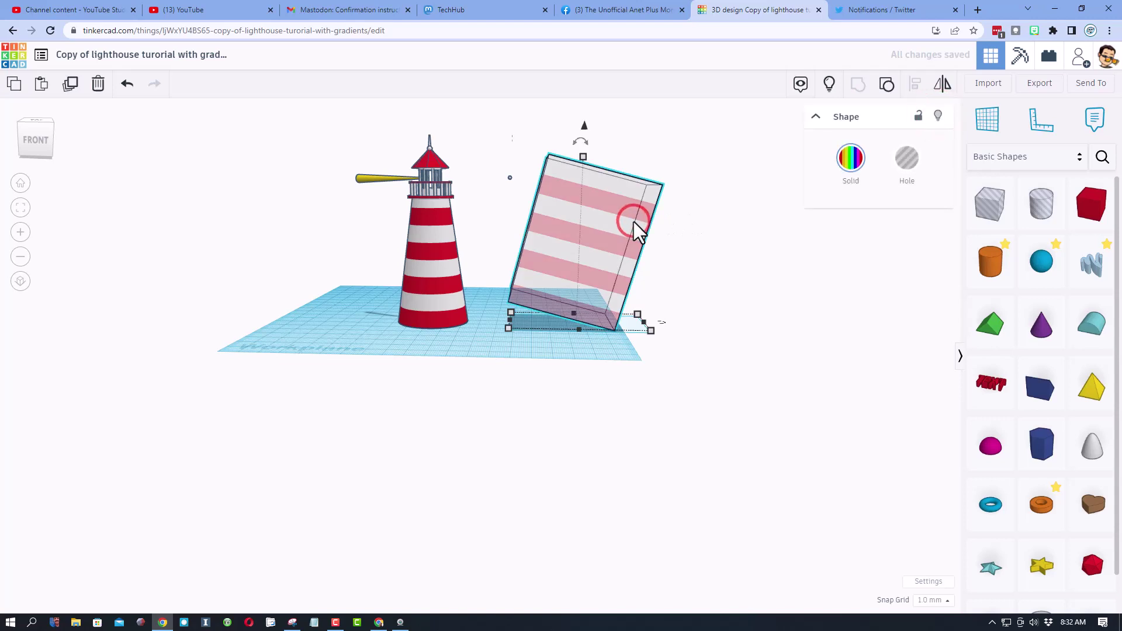
key("t")
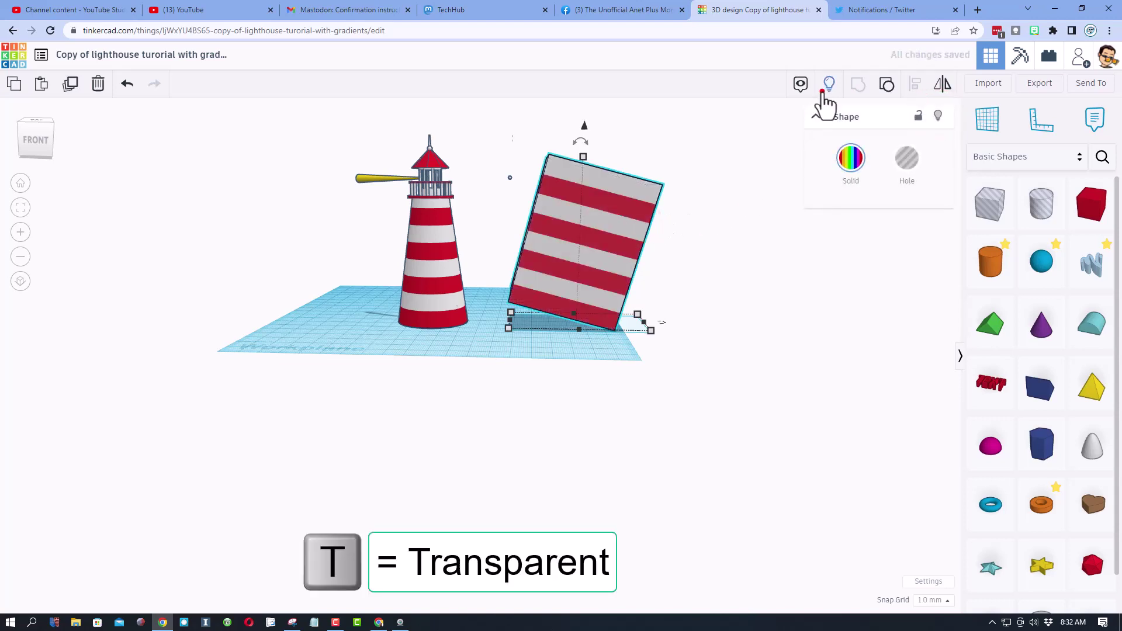
left_click(823, 92)
Group the striped block with the hole box to cut out the tapered tower, and drop the tower onto the workplane.
mouse_move(714, 243)
right_mouse_down()
mouse_move(742, 286)
mouse_move(827, 278)
mouse_move(684, 354)
mouse_move(676, 395)
mouse_move(756, 240)
right_mouse_up()
left_click_drag(756, 230, 586, 301)
left_click(853, 86)
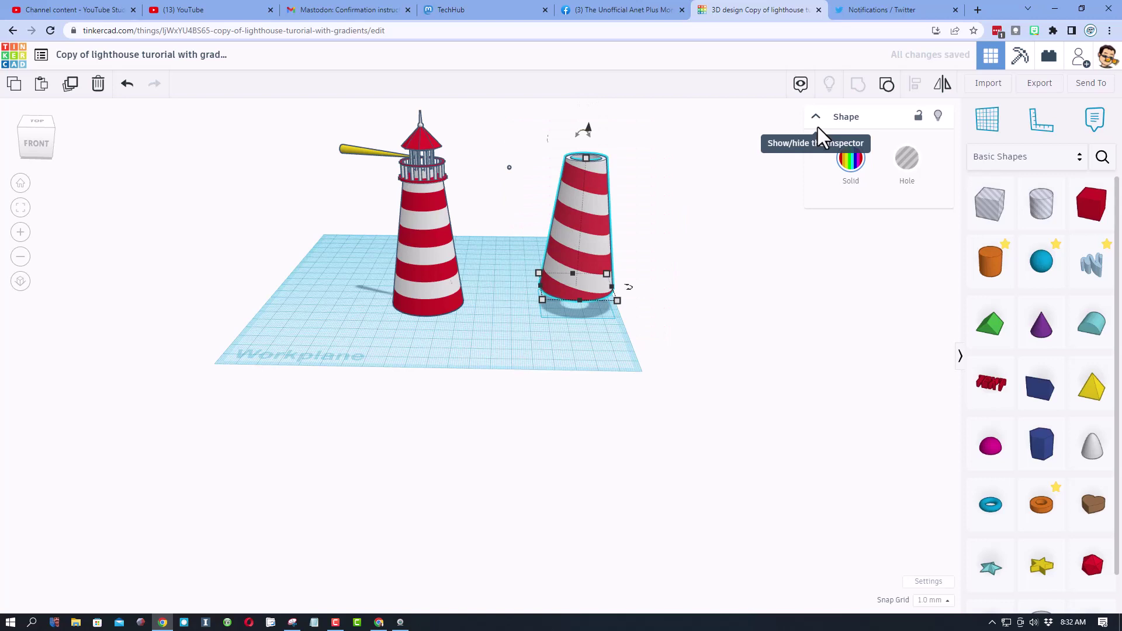
right_click_drag(676, 175, 607, 173)
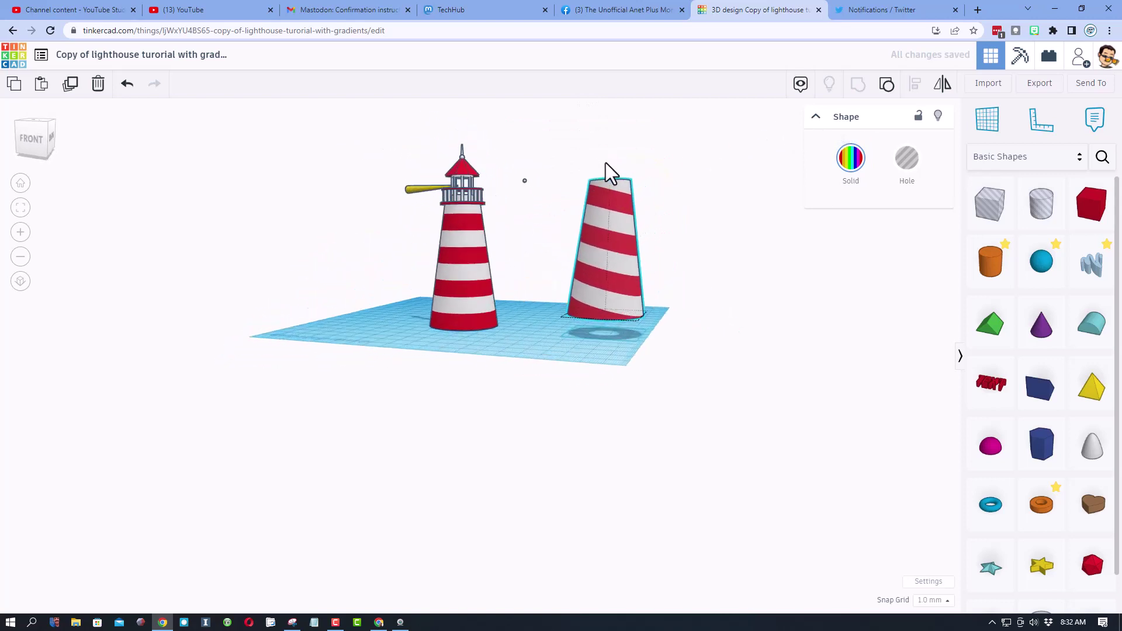
key("d")
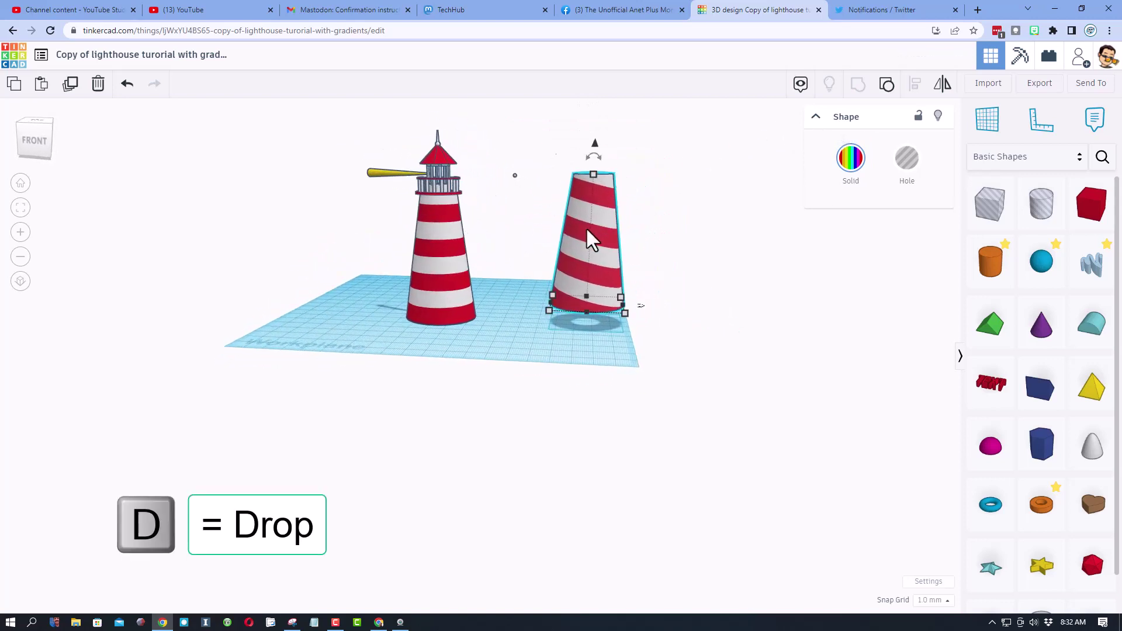
left_click(501, 258)
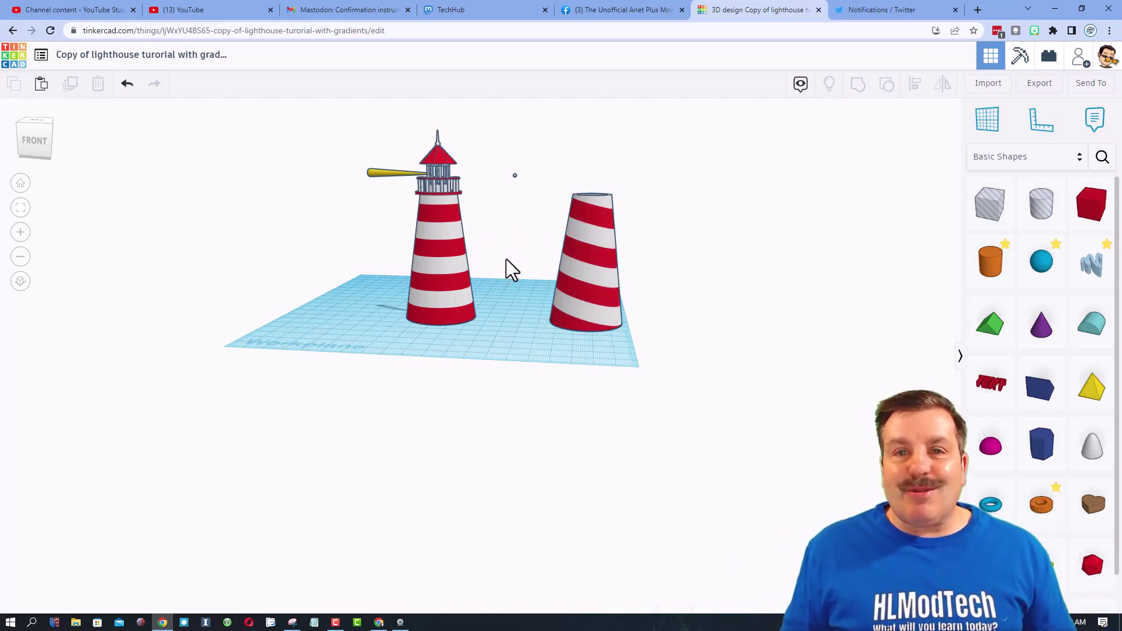
Delete the original horizontally striped tower and align the new tilted-stripe tower centrally under the lighthouse's red roof, with the roof as the fixed reference.
left_click(438, 295)
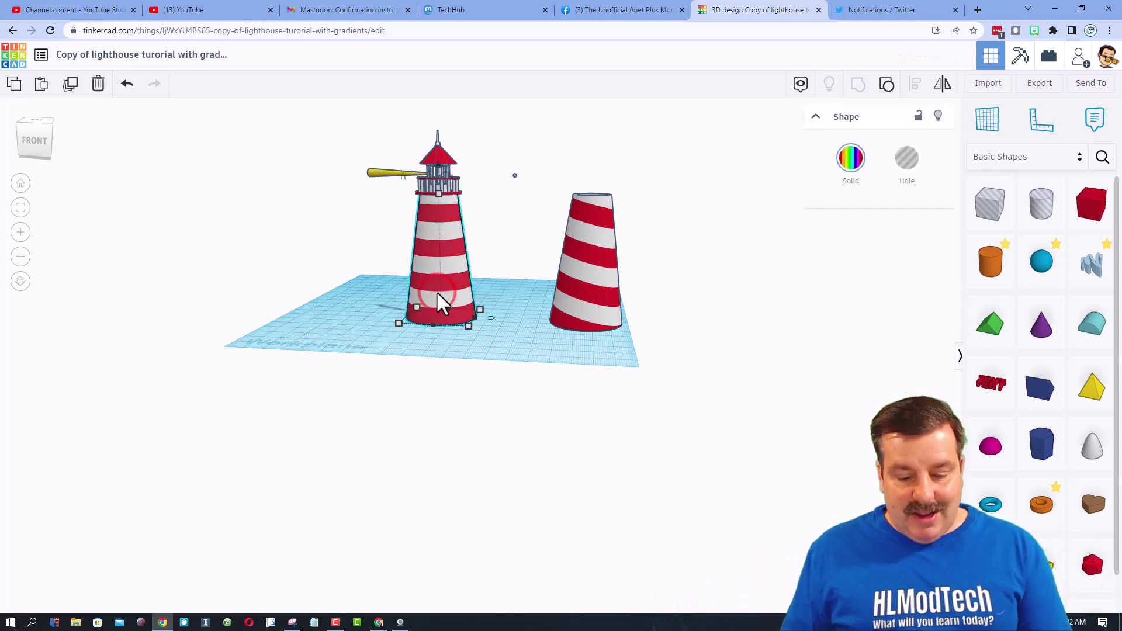
key("Delete")
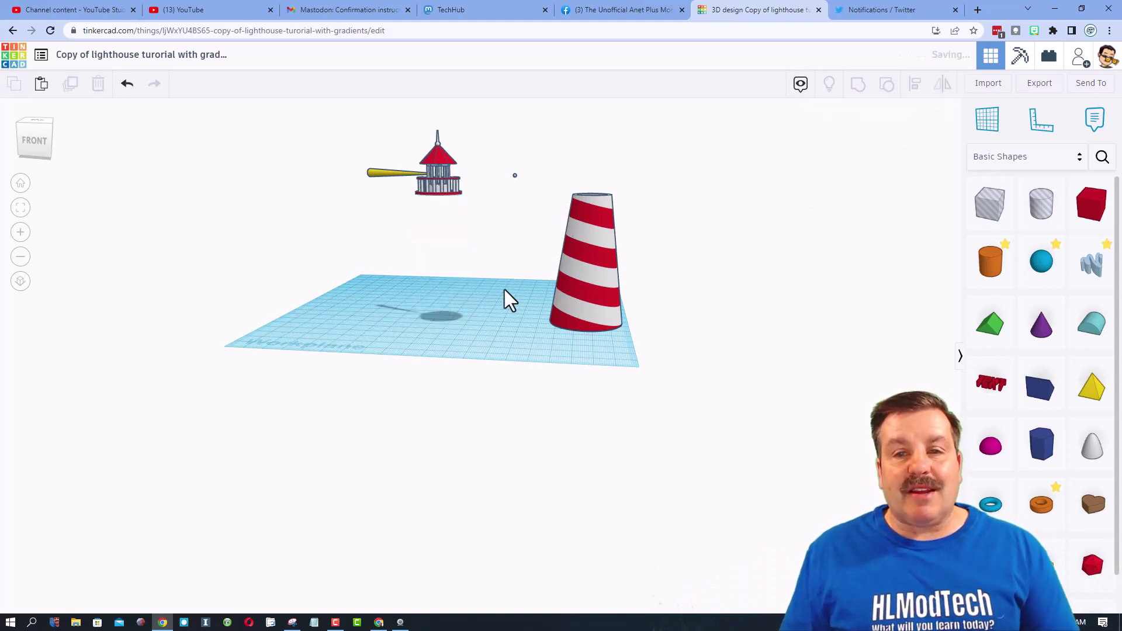
left_click(576, 274, "shift")
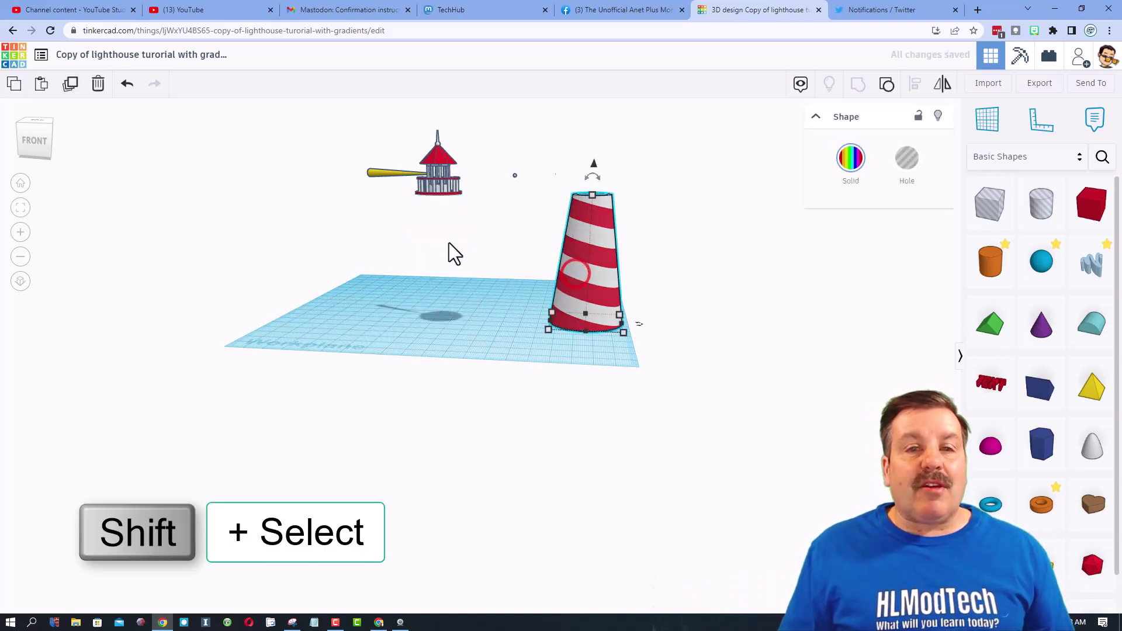
left_click(443, 167, "shift")
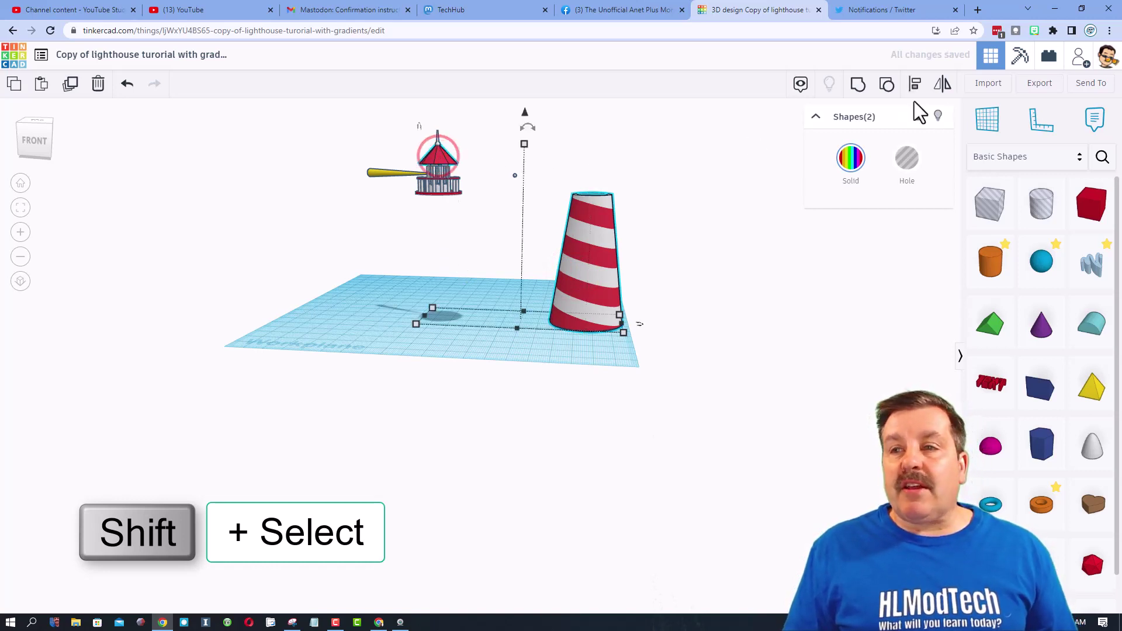
left_click(915, 85)
left_click(438, 164)
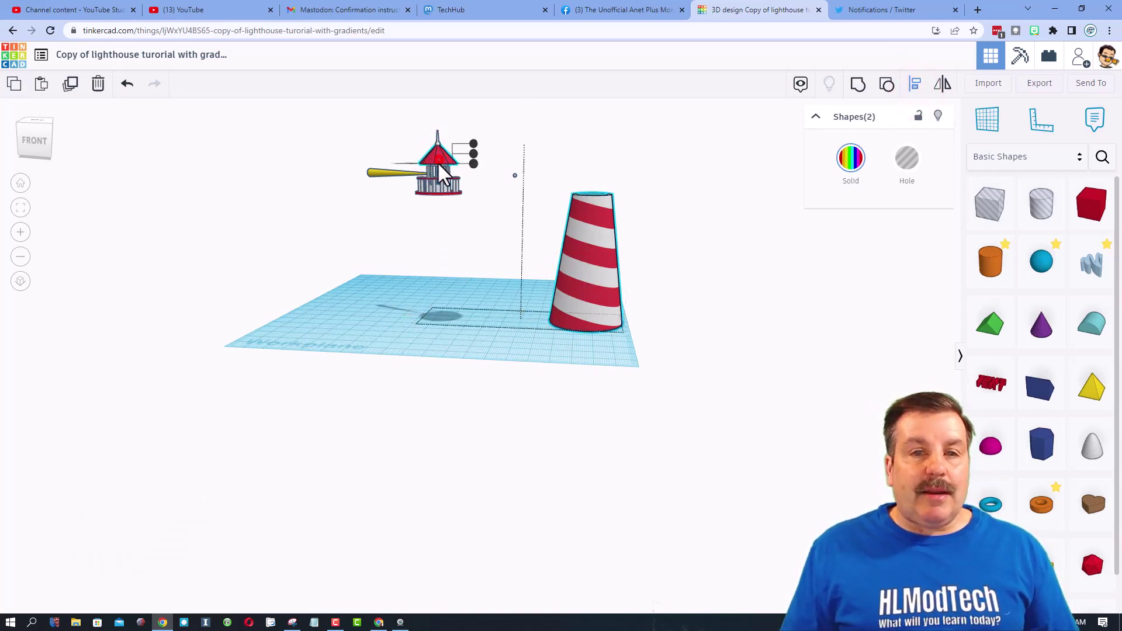
right_click_drag(459, 249, 407, 190)
left_click(397, 149)
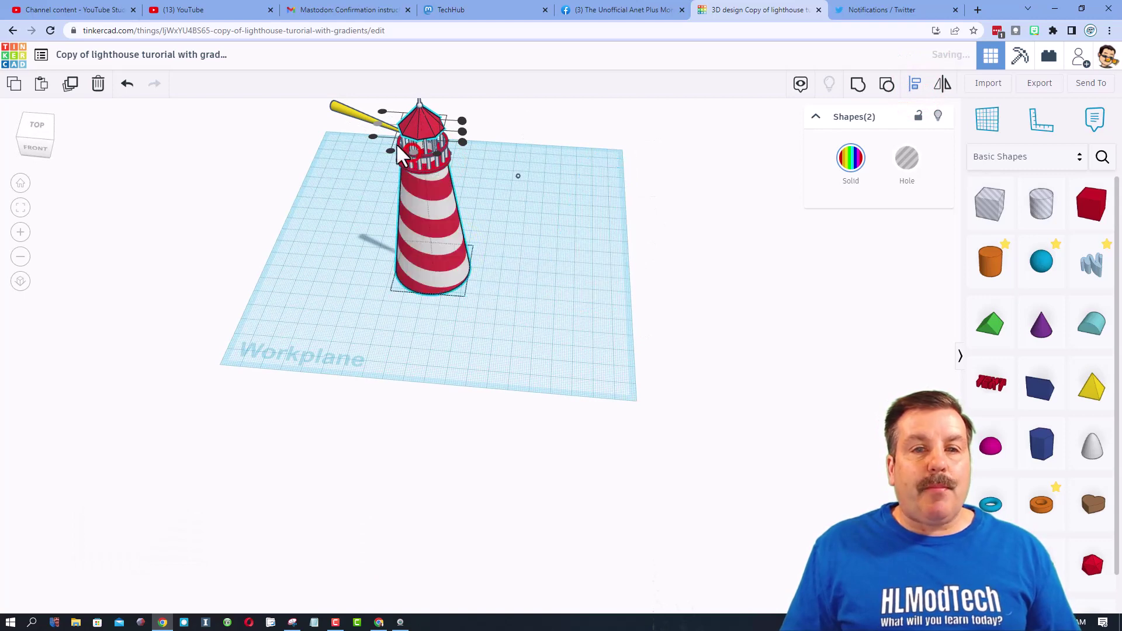
left_click(528, 291)
right_click_drag(528, 291, 595, 266)
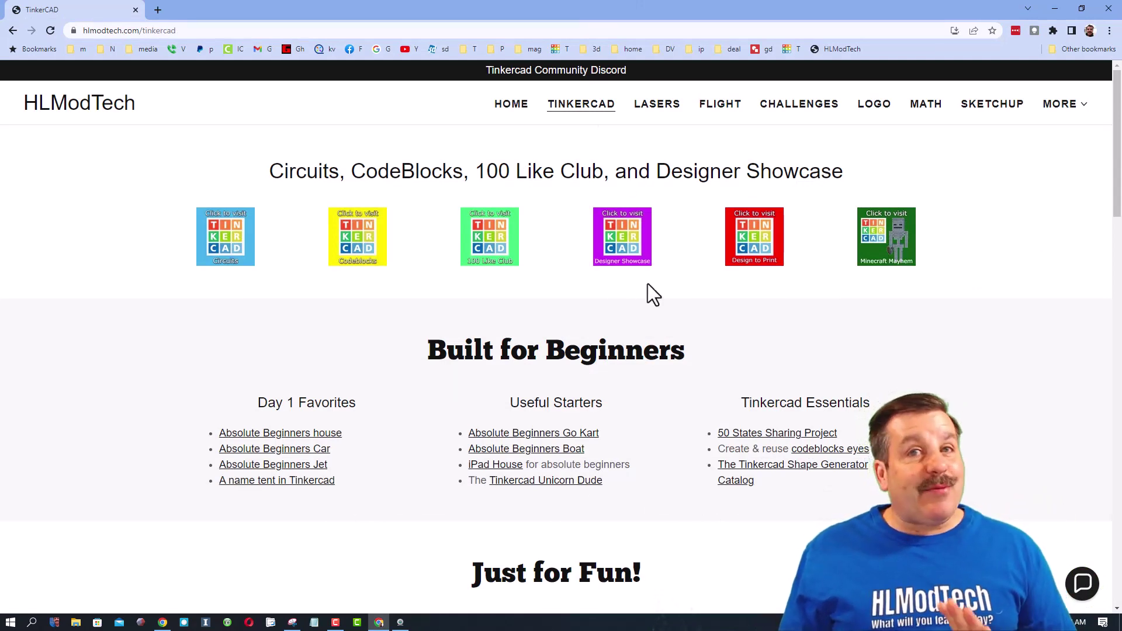
On the HLModTech website's Tinkercad page, open the Designer Showcase and go to the HLModtech profile.
left_click(621, 239)
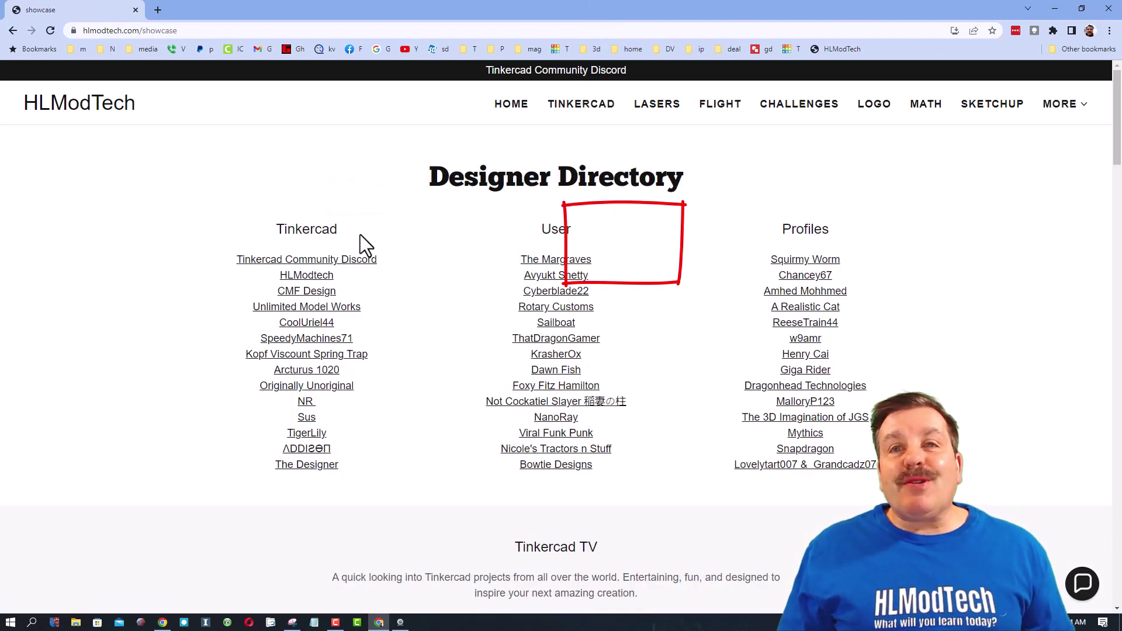
left_click(305, 276)
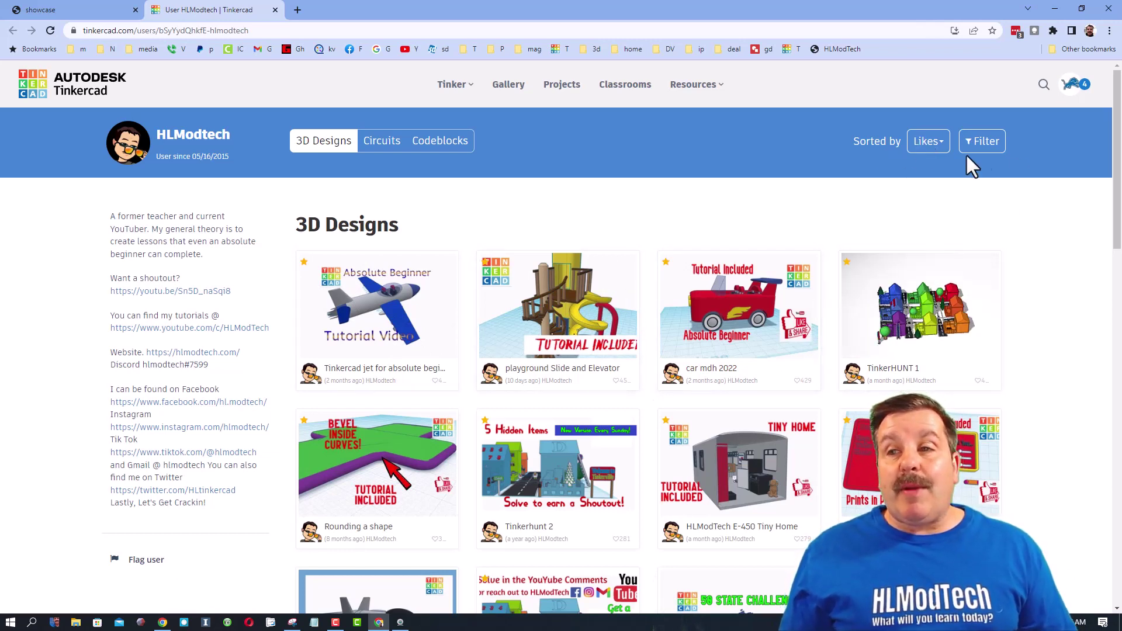
Sort the profile's 3D designs by Recent and pick the lighthouse tutorial with gradients.
left_click(933, 142)
left_click(860, 217)
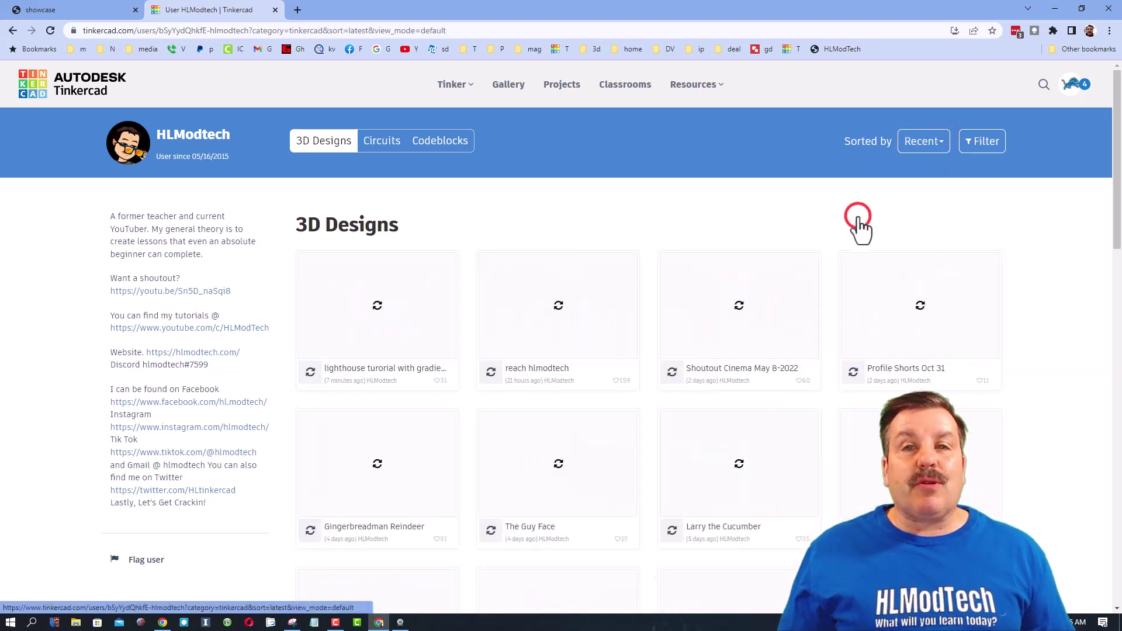
left_click(373, 298)
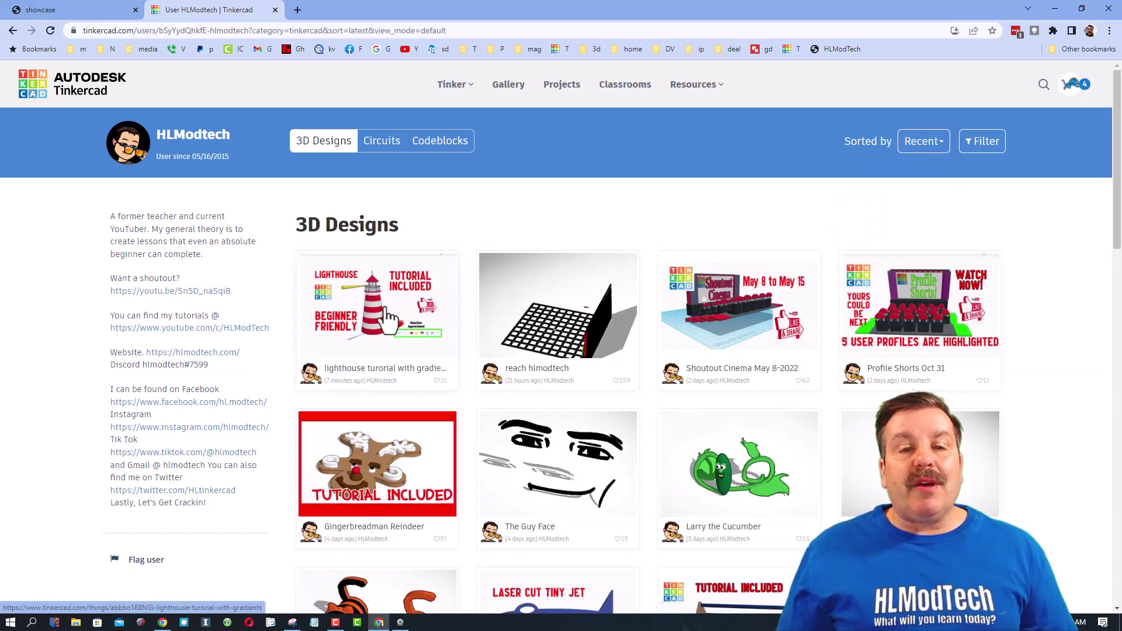